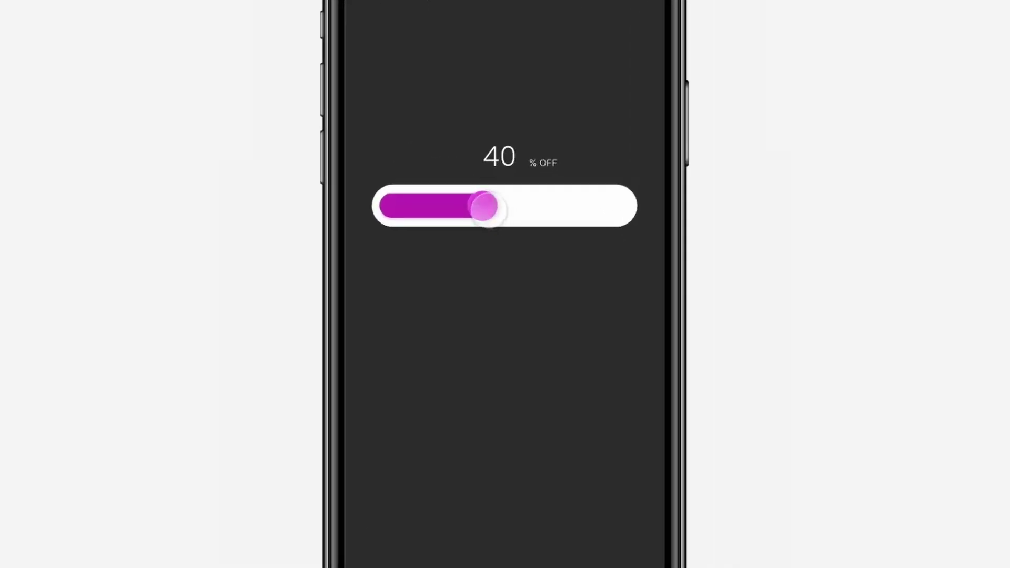
- Drag the discount thumb in the preview to demo the changing % OFF value
{"action": "mouse_move", "coordinate": [489, 210]}
{"action": "left_mouse_down"}
{"action": "mouse_move", "coordinate": [396, 206]}
{"action": "mouse_move", "coordinate": [606, 210]}
{"action": "mouse_move", "coordinate": [472, 207]}
{"action": "left_mouse_up"}
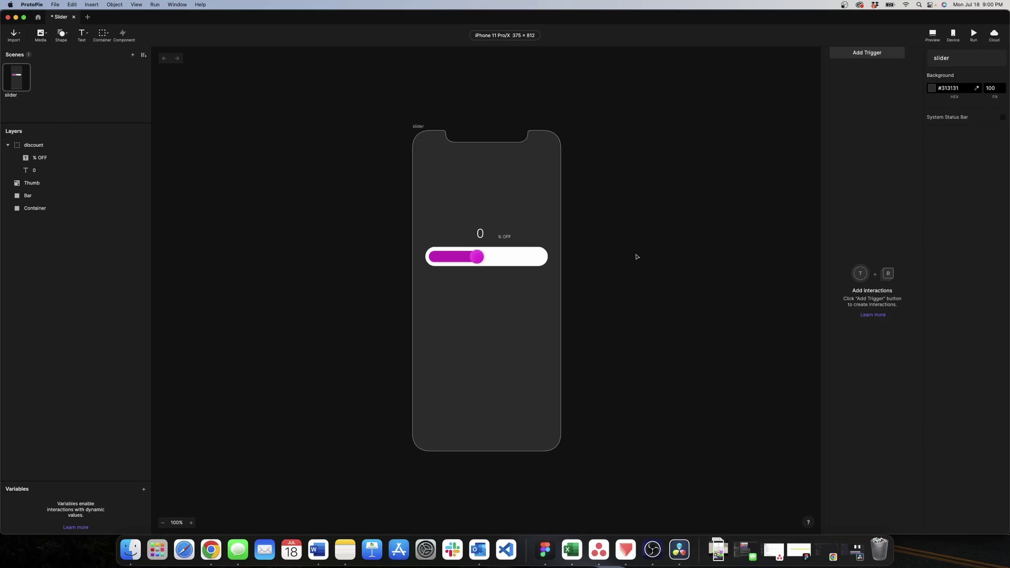
- Add a one-finger Drag trigger to the Thumb layer
{"action": "left_click", "coordinate": [479, 258]}
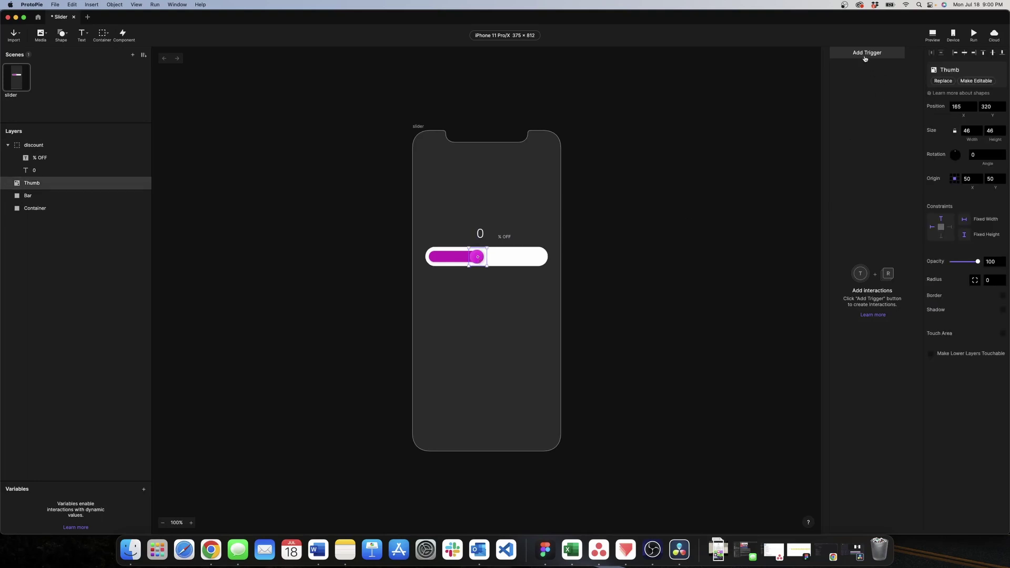
{"action": "left_click", "coordinate": [866, 58]}
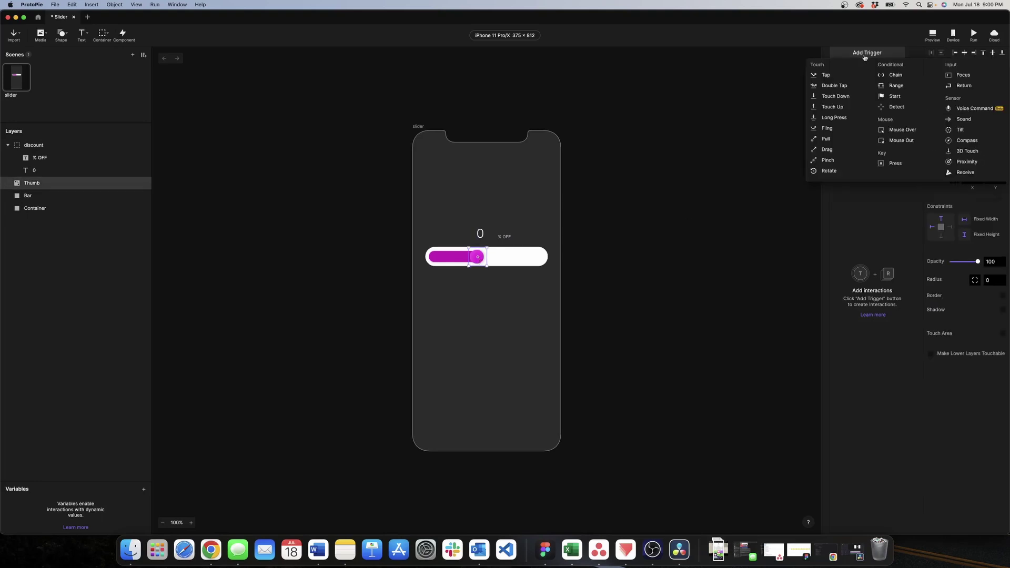
{"action": "left_click", "coordinate": [837, 150]}
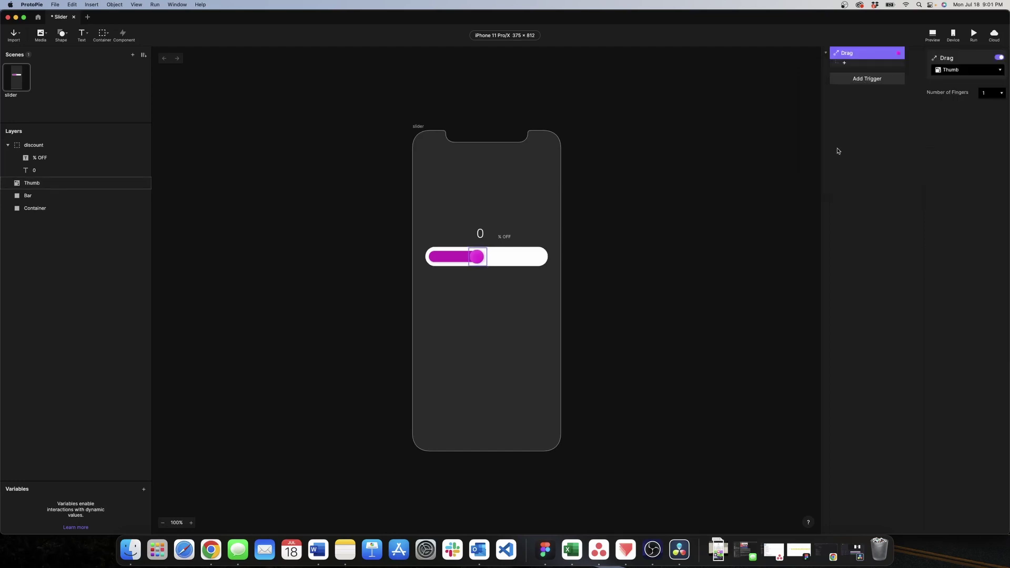
{"action": "left_click", "coordinate": [843, 64]}
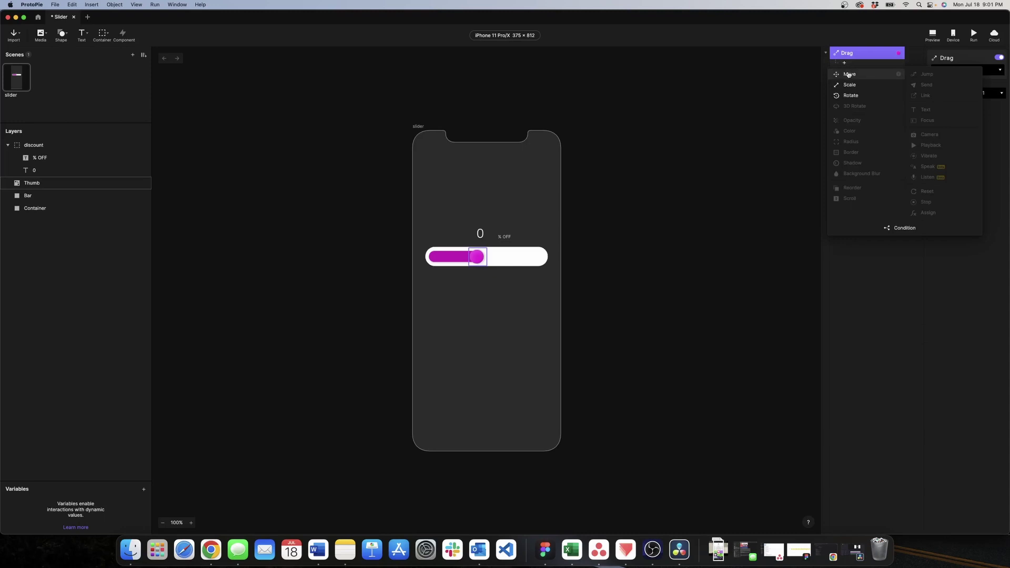
- Add a Move response that drags the Thumb horizontally with a Custom Limit
{"action": "left_click", "coordinate": [849, 75]}
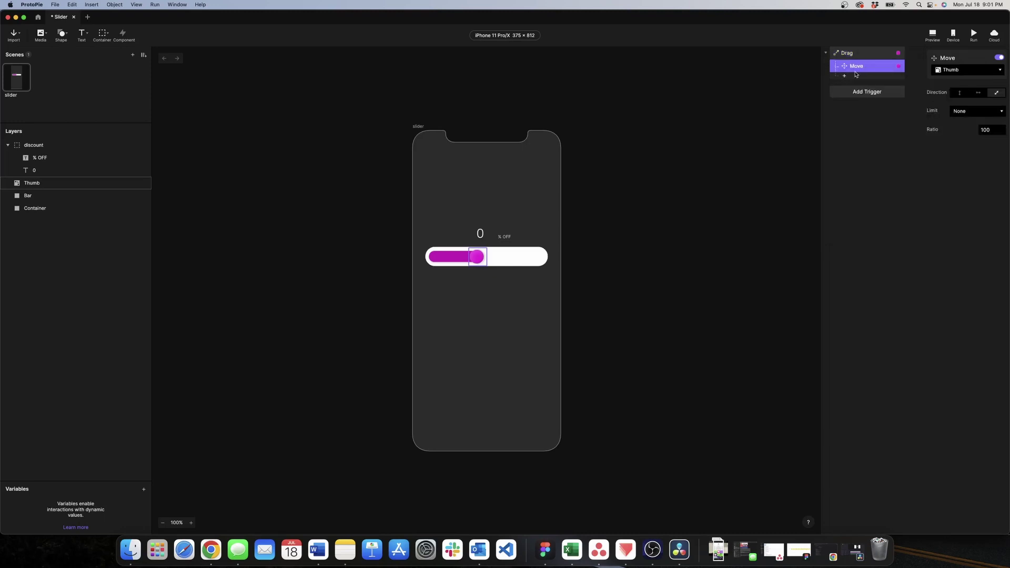
{"action": "left_click", "coordinate": [979, 95]}
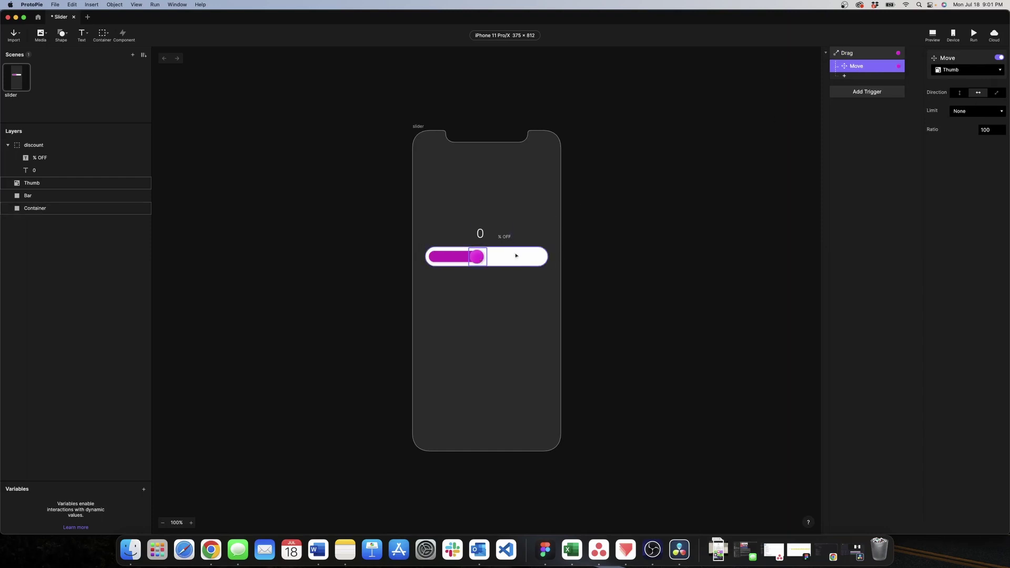
{"action": "left_click", "coordinate": [975, 113]}
{"action": "left_click", "coordinate": [968, 129]}
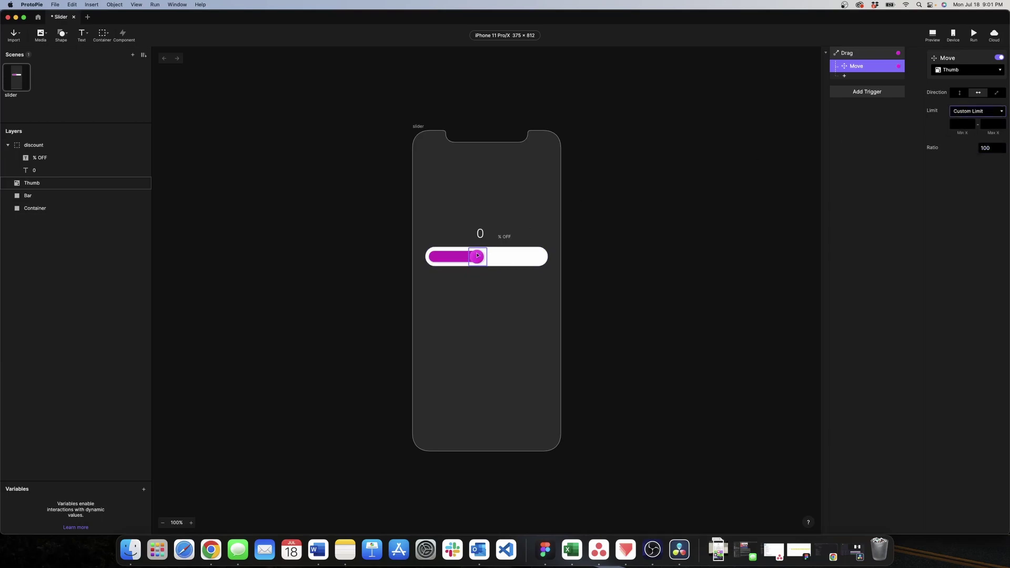
{"action": "scroll", "coordinate": [476, 256], "scroll_direction": "up", "scroll_amount": 5}
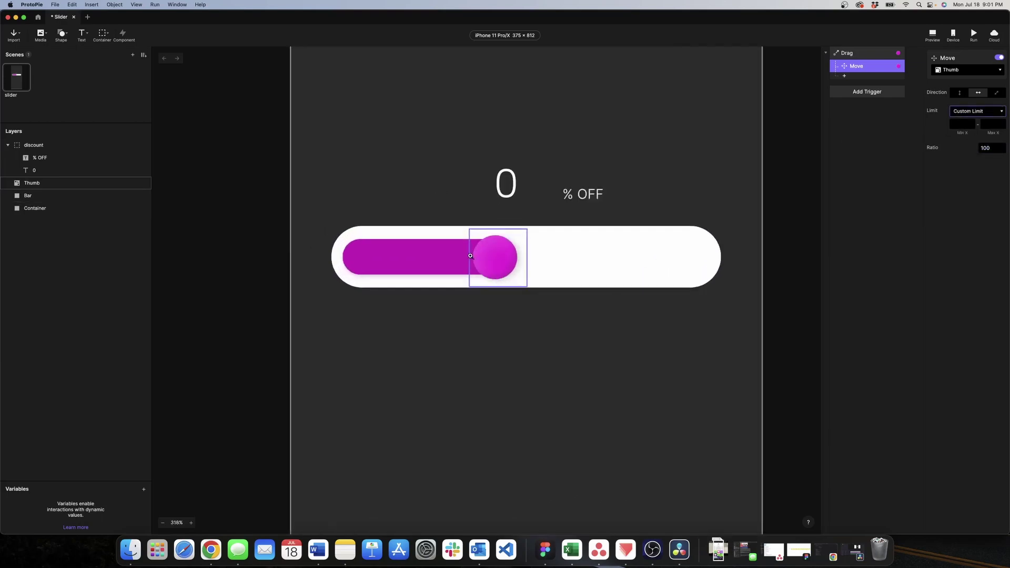
{"action": "scroll", "coordinate": [470, 256], "scroll_direction": "up", "scroll_amount": 1}
{"action": "left_click", "coordinate": [496, 250]}
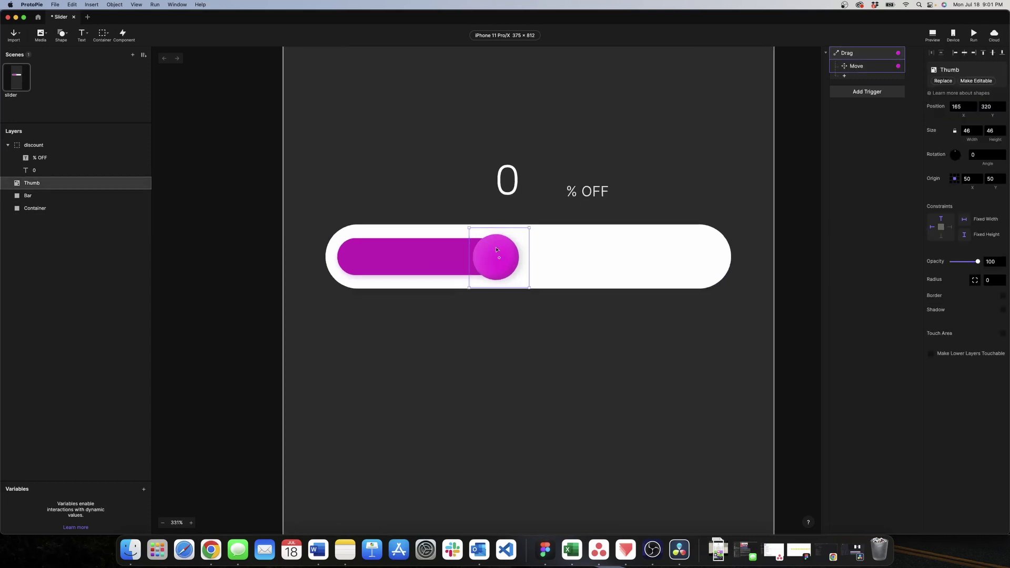
{"action": "left_click_drag", "start_coordinate": [496, 255], "coordinate": [358, 251]}
{"action": "key", "text": "Escape"}
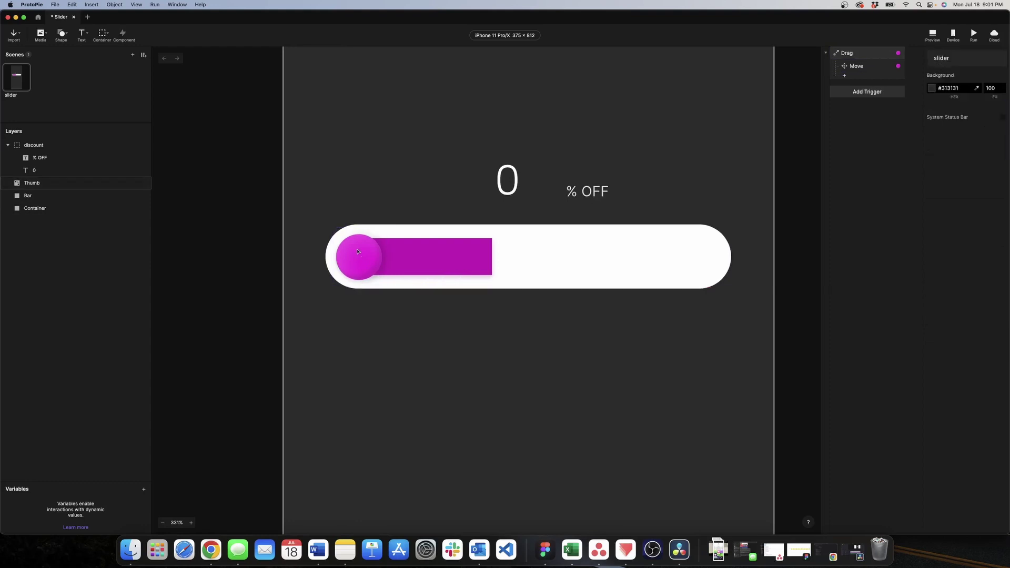
{"action": "left_click", "coordinate": [358, 252]}
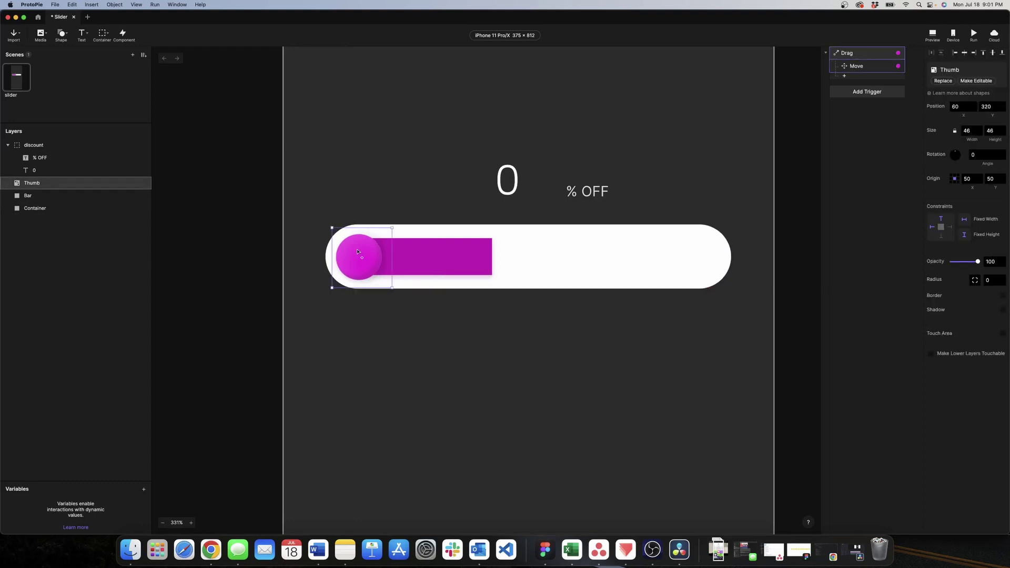
{"action": "left_click_drag", "start_coordinate": [357, 253], "coordinate": [694, 257]}
{"action": "key", "text": "Escape"}
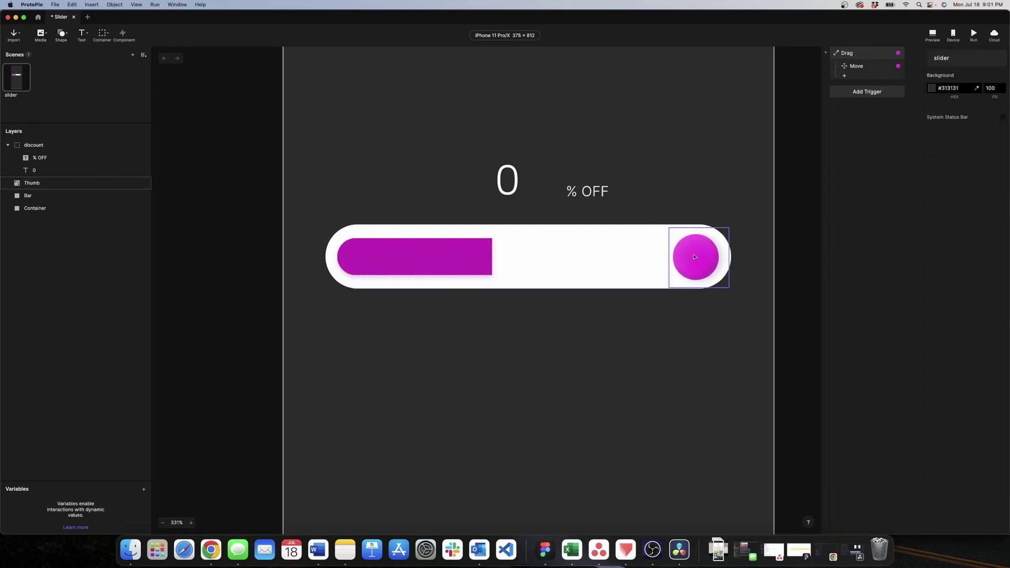
{"action": "left_click", "coordinate": [695, 257]}
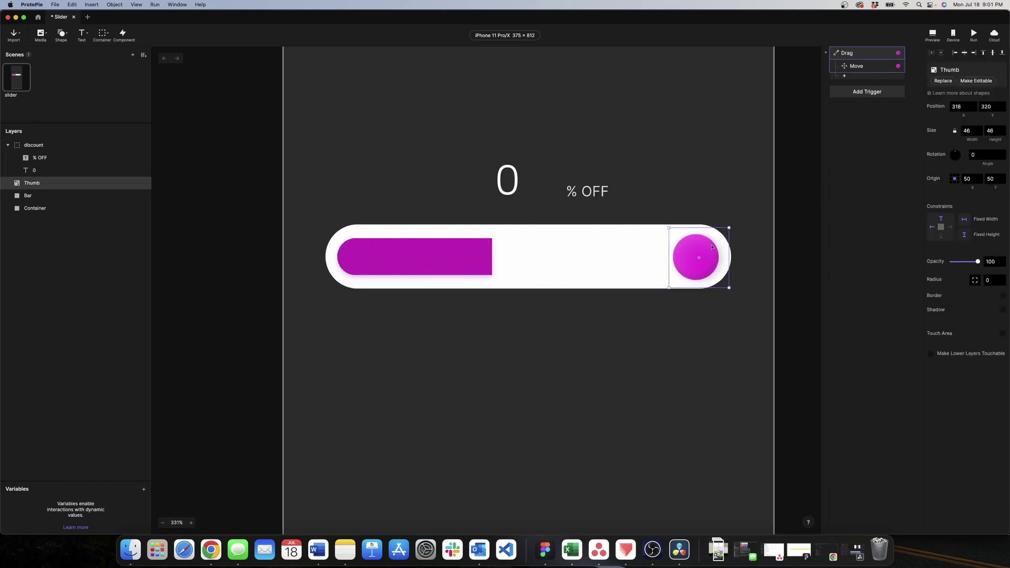
{"action": "left_click_drag", "start_coordinate": [707, 249], "coordinate": [500, 258]}
{"action": "key", "text": "Escape"}
{"action": "scroll", "coordinate": [607, 143], "scroll_direction": "down", "scroll_amount": 3}
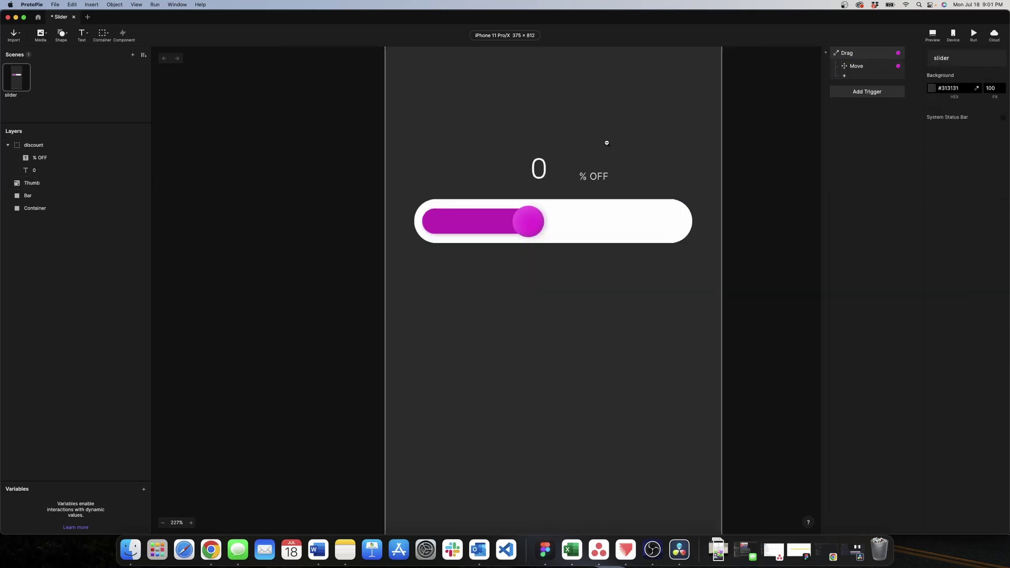
- Limit the Thumb's Move response to Min X 61 and Max X 319
{"action": "left_click", "coordinate": [854, 70]}
{"action": "left_click", "coordinate": [965, 126]}
{"action": "type", "text": "61"}
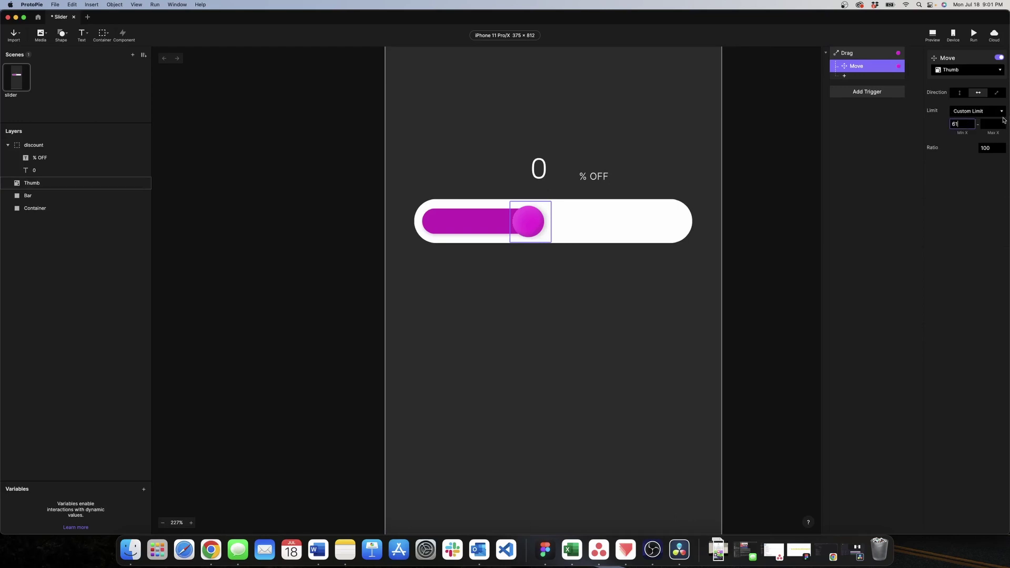
{"action": "left_click", "coordinate": [993, 123]}
{"action": "type", "text": "319"}
{"action": "left_click", "coordinate": [973, 189]}
- Preview the prototype and drag the thumb along the bar to test the limit
{"action": "left_click", "coordinate": [932, 35]}
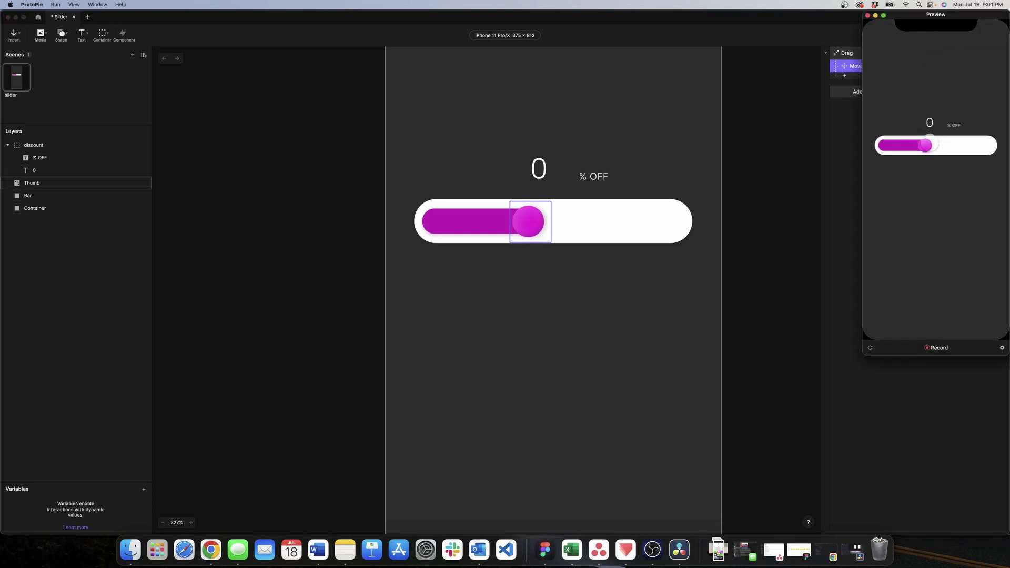
{"action": "left_click_drag", "start_coordinate": [906, 147], "coordinate": [987, 146]}
{"action": "left_click", "coordinate": [868, 14]}
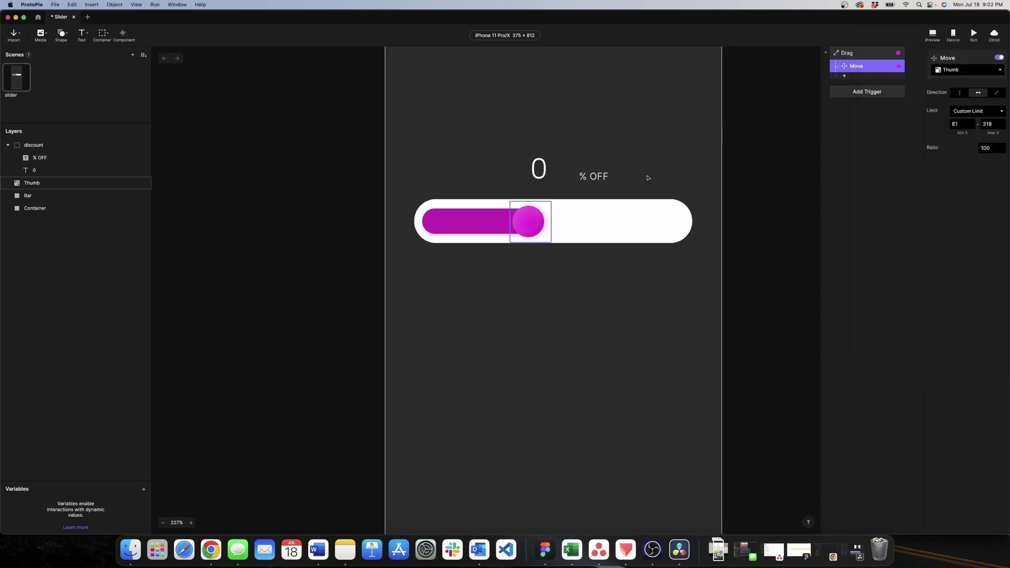
- At 100% zoom, create the For All Scenes number variable variable1, starting at 0
{"action": "key", "text": "super+0"}
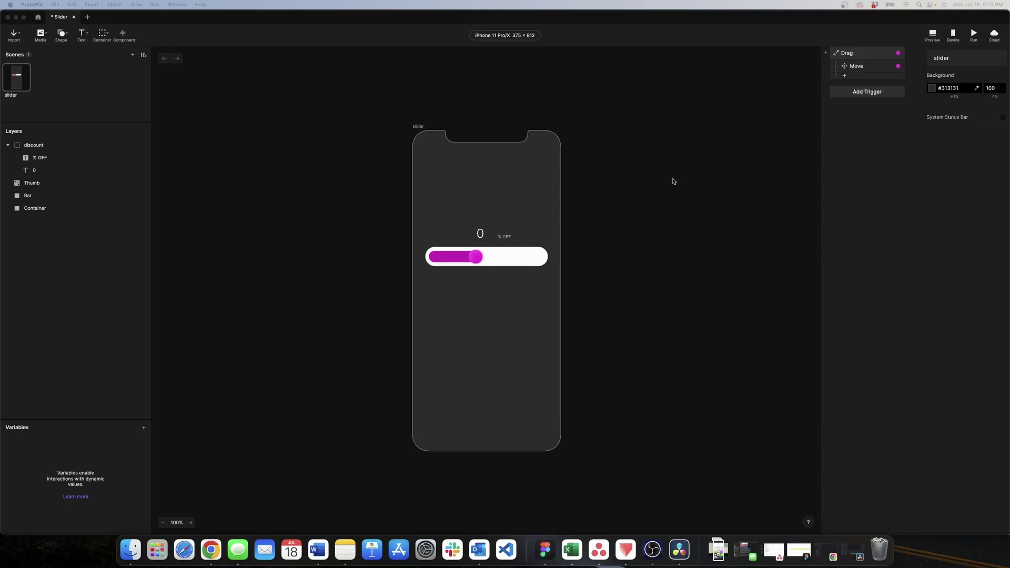
{"action": "left_click", "coordinate": [143, 428]}
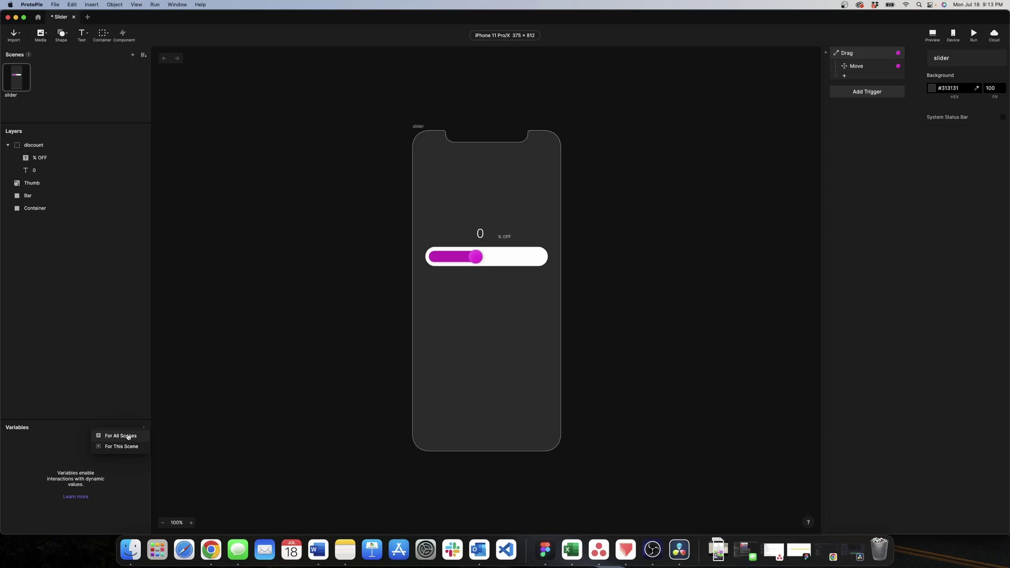
{"action": "left_click", "coordinate": [128, 437]}
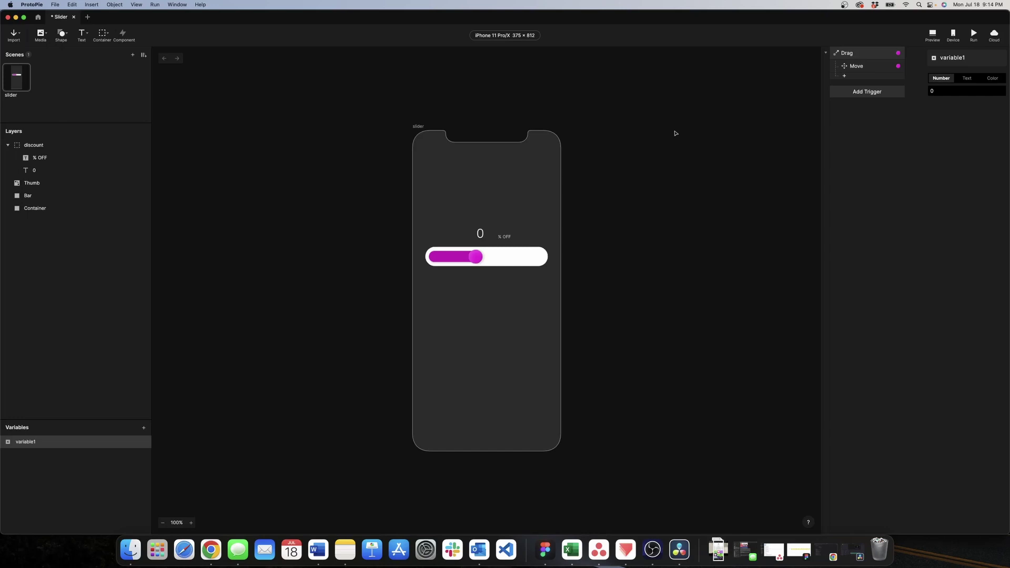
{"action": "left_click", "coordinate": [475, 257]}
{"action": "left_click", "coordinate": [601, 213]}
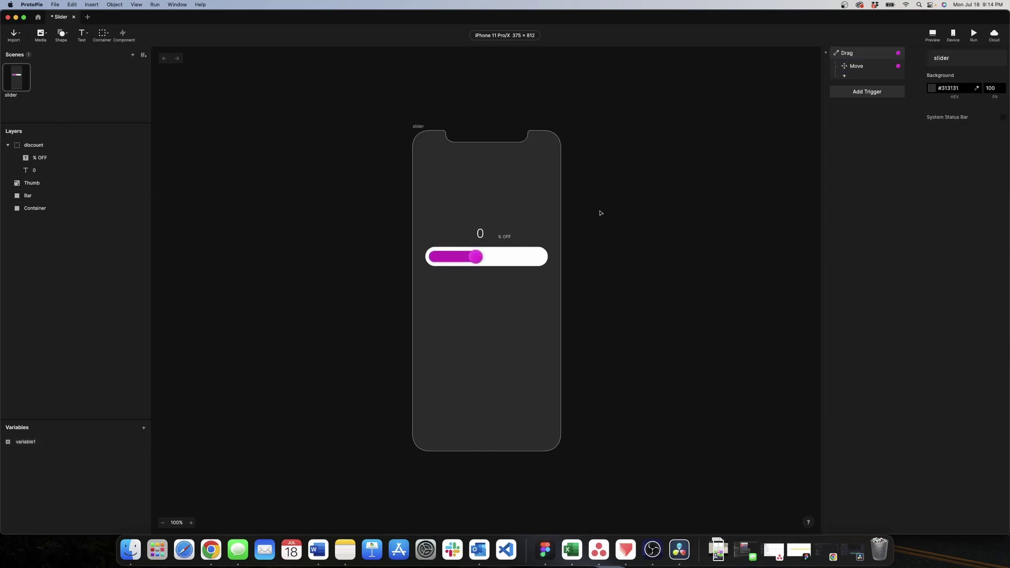
- Add a Chain trigger that follows the Thumb layer's X position
{"action": "left_click", "coordinate": [863, 96]}
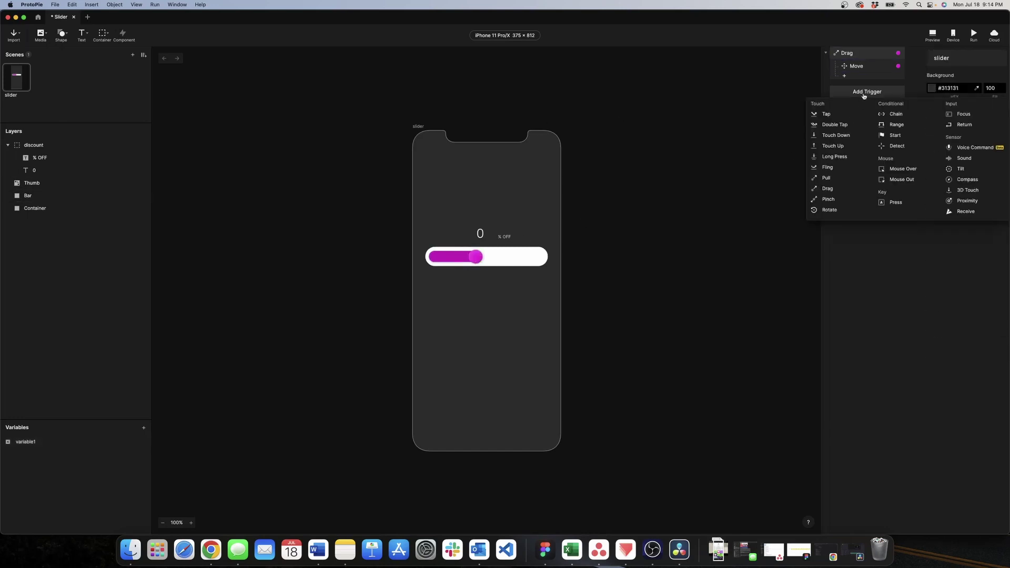
{"action": "left_click", "coordinate": [888, 114]}
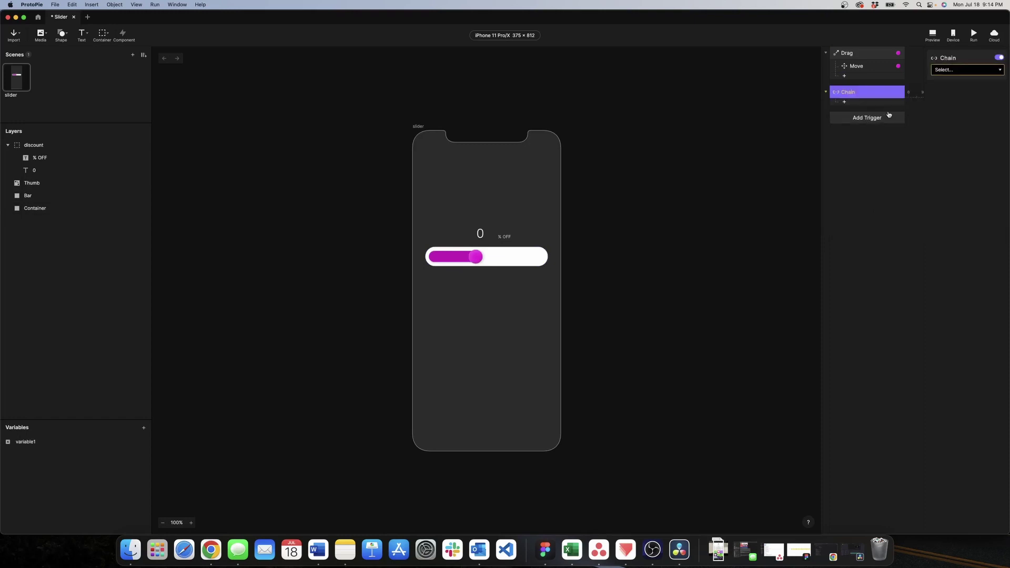
{"action": "left_click", "coordinate": [953, 70]}
{"action": "left_click", "coordinate": [953, 142]}
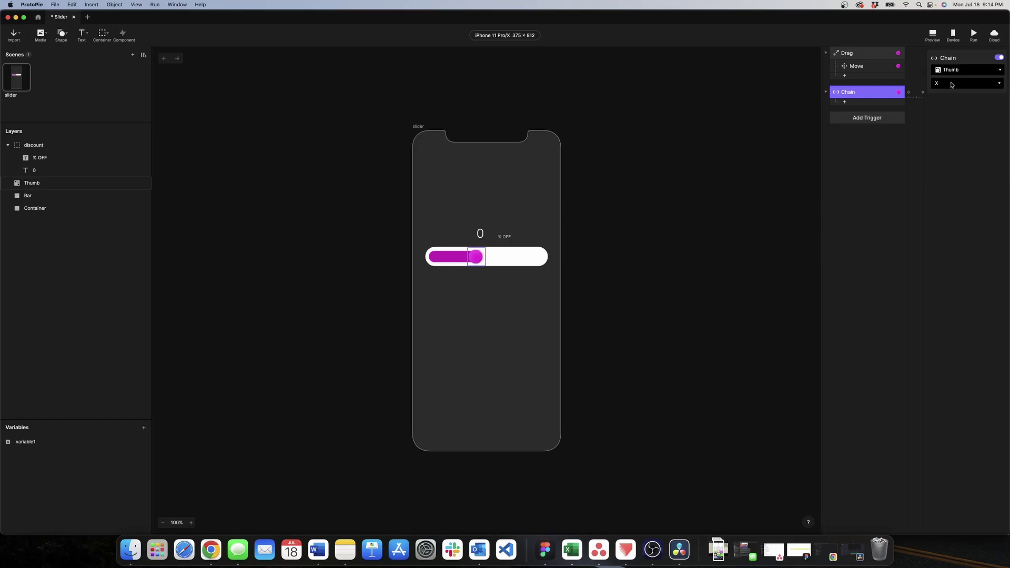
- Add an Assign response under the chain that targets variable1
{"action": "left_click", "coordinate": [845, 102]}
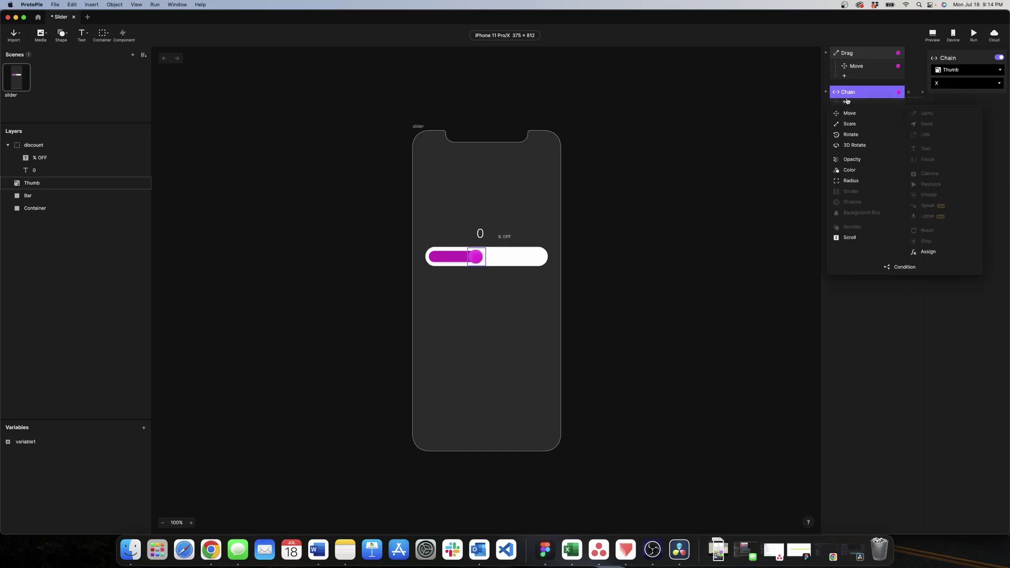
{"action": "left_click", "coordinate": [941, 251]}
{"action": "left_click", "coordinate": [938, 71]}
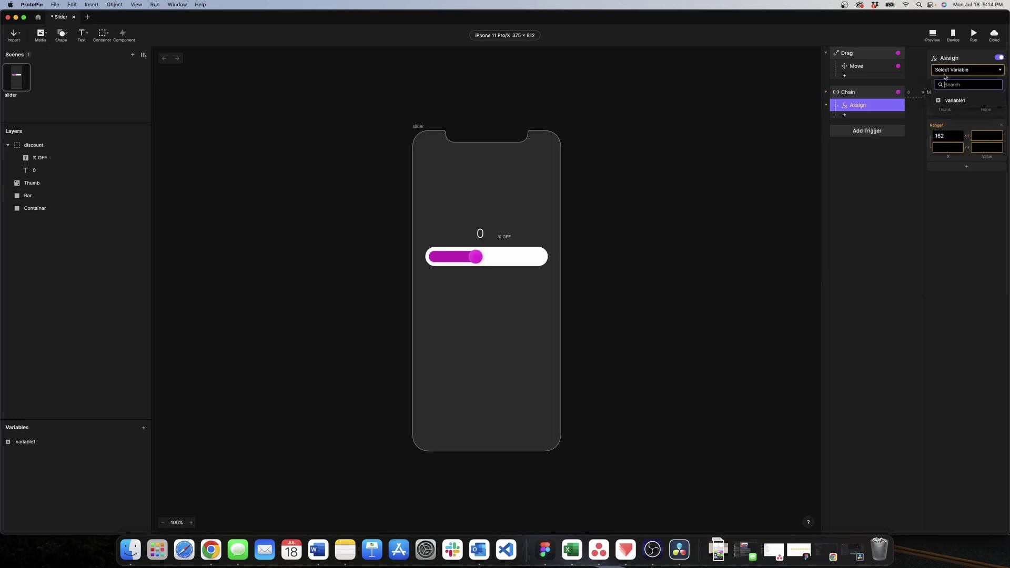
{"action": "left_click", "coordinate": [952, 100]}
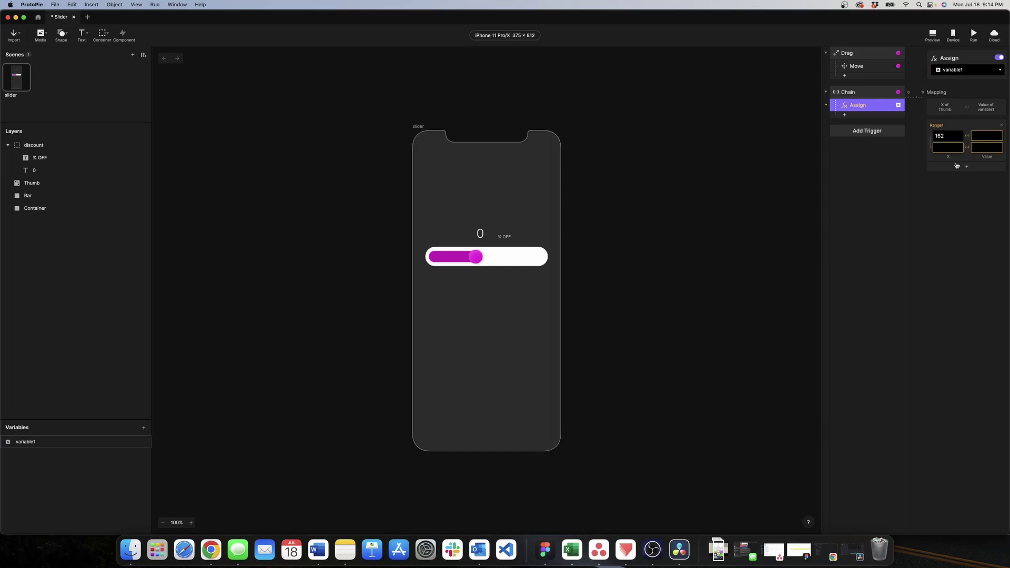
- Set the Assign mapping range to X 61–319 and output values 0–100
{"action": "left_click", "coordinate": [949, 138]}
{"action": "key", "text": "BackSpace"}
{"action": "key", "text": "BackSpace"}
{"action": "key", "text": "BackSpace"}
{"action": "left_click", "coordinate": [943, 147]}
{"action": "type", "text": "319"}
{"action": "left_click", "coordinate": [984, 136]}
{"action": "type", "text": "0"}
{"action": "left_click", "coordinate": [980, 147]}
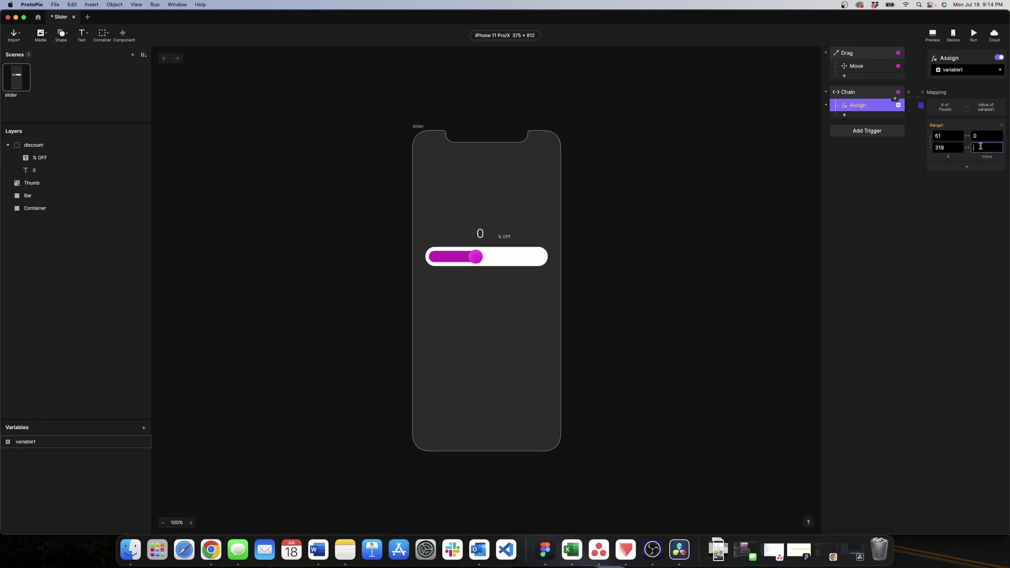
{"action": "type", "text": "100"}
{"action": "left_click", "coordinate": [973, 205]}
- Place variable1's debug tag above the 0 label and preview the drag to watch it reach 100
{"action": "left_click", "coordinate": [141, 444]}
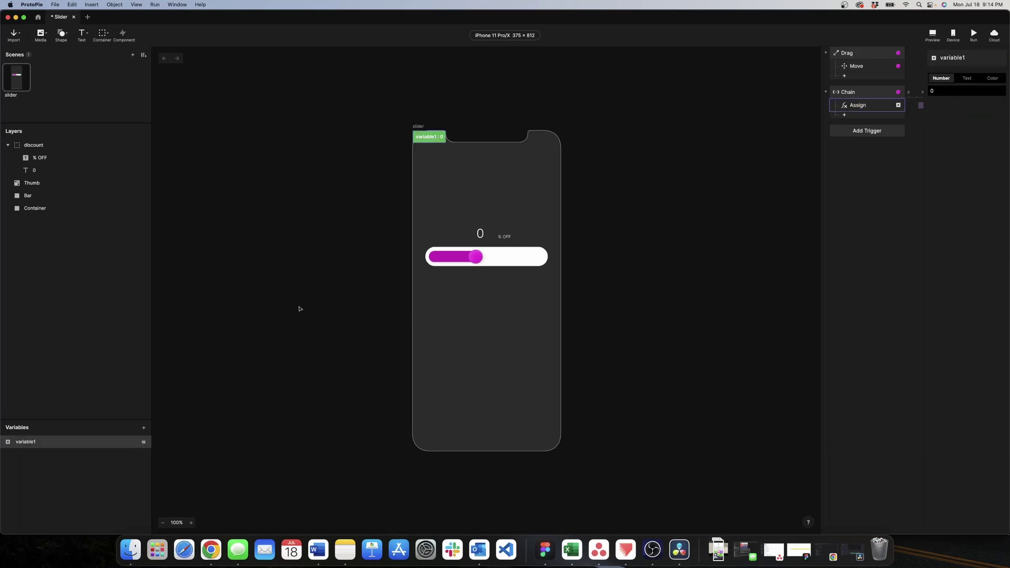
{"action": "left_click_drag", "start_coordinate": [433, 139], "coordinate": [491, 211]}
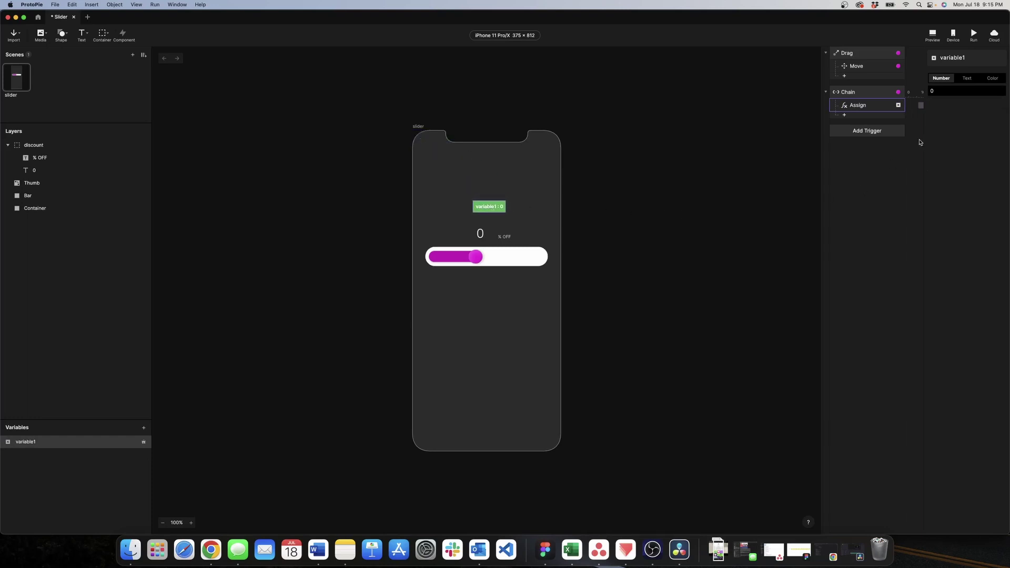
{"action": "left_click", "coordinate": [933, 35]}
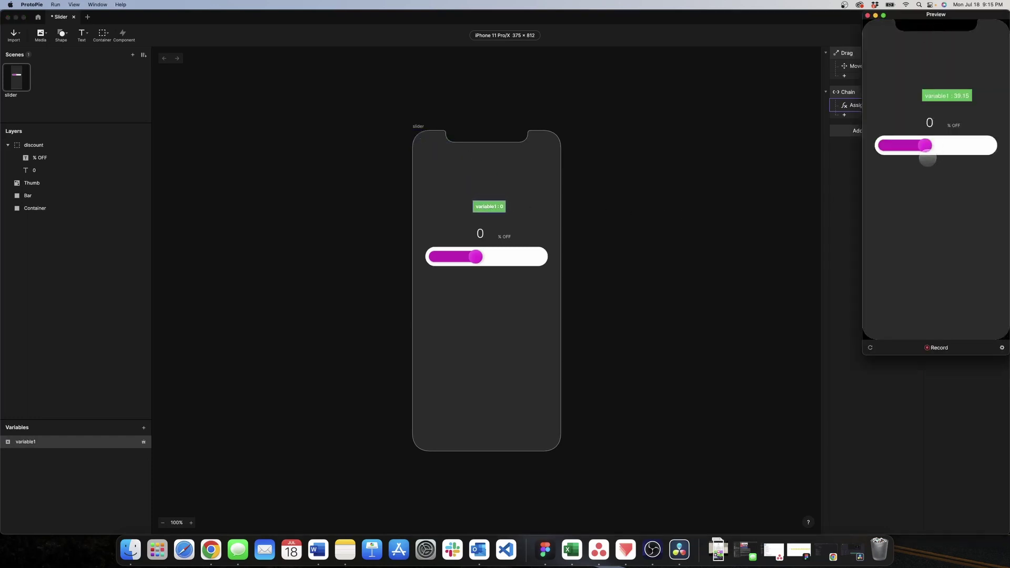
{"action": "left_click_drag", "start_coordinate": [924, 155], "coordinate": [988, 150]}
{"action": "left_click", "coordinate": [868, 15]}
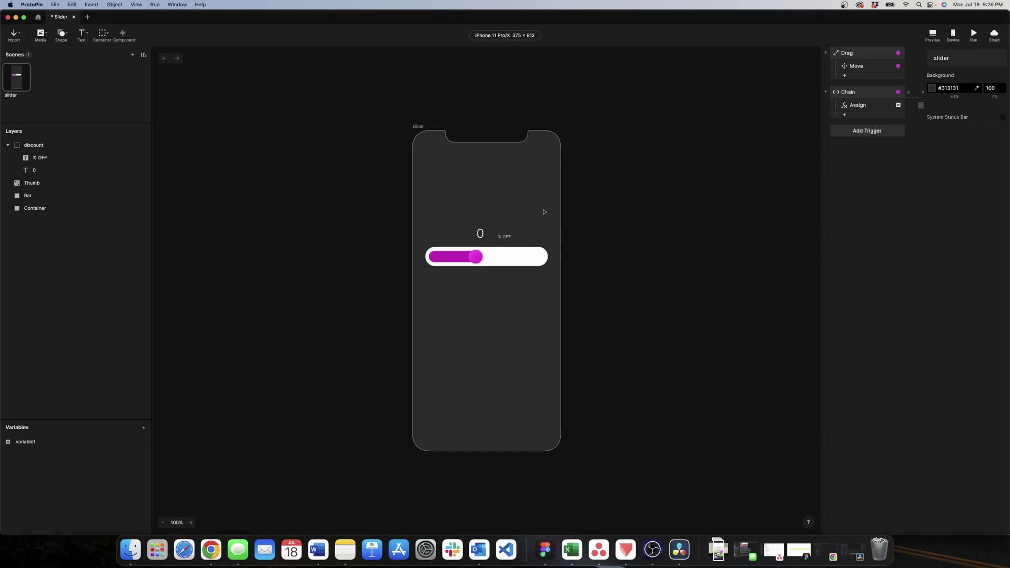
- Add a Detect trigger set to watch variable1
{"action": "left_click", "coordinate": [866, 131]}
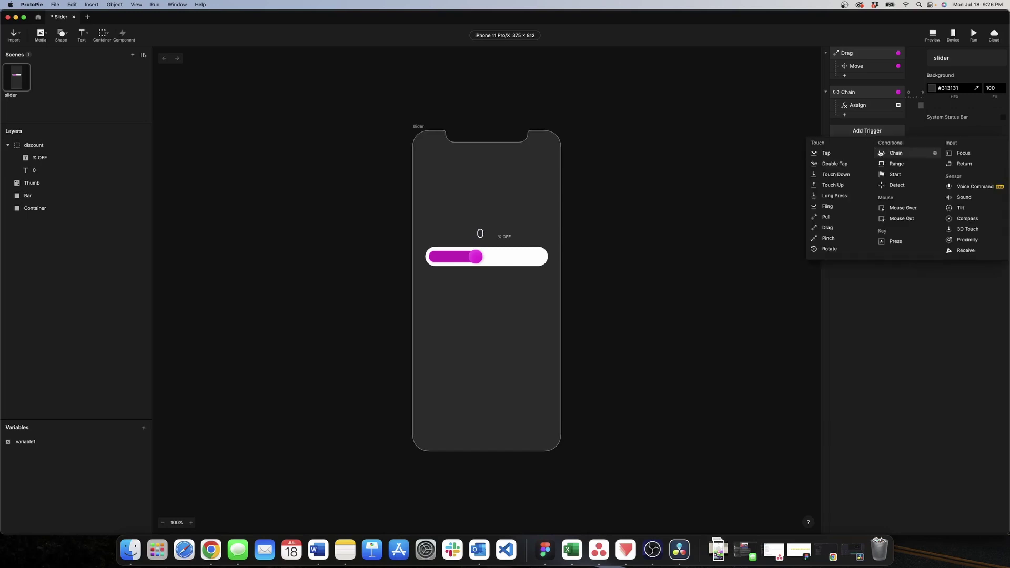
{"action": "left_click", "coordinate": [893, 184]}
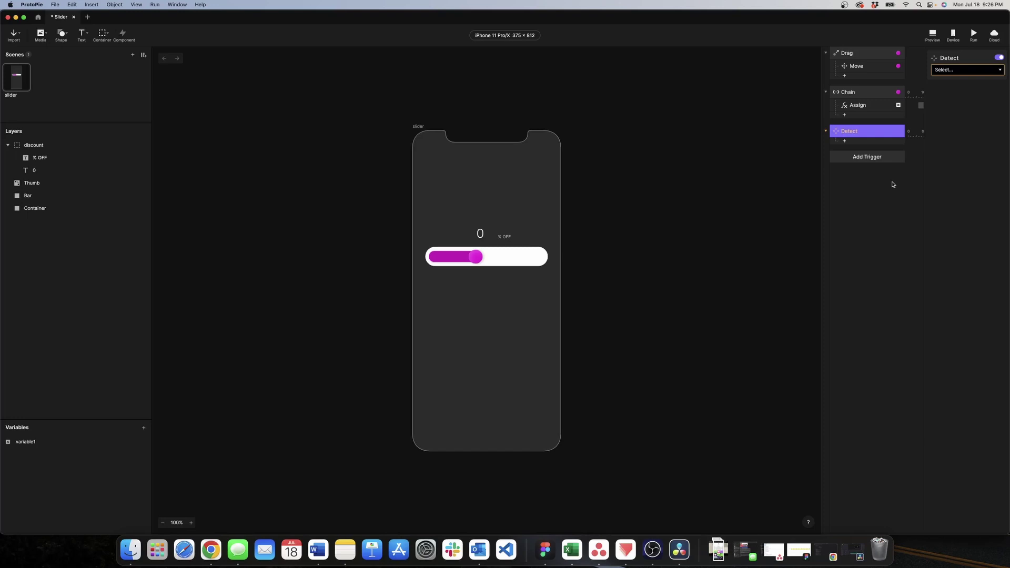
{"action": "left_click", "coordinate": [972, 75]}
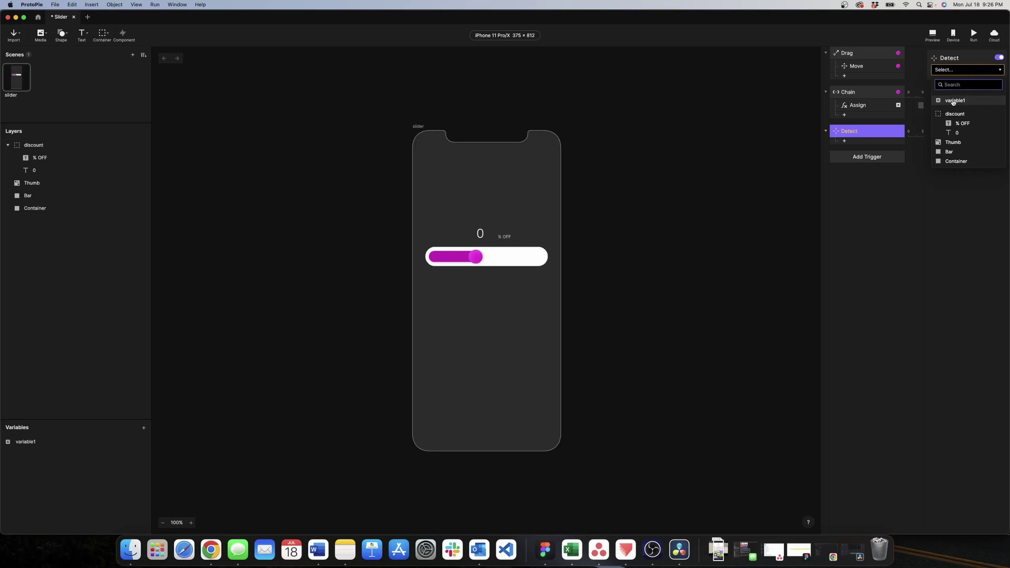
{"action": "left_click", "coordinate": [954, 101]}
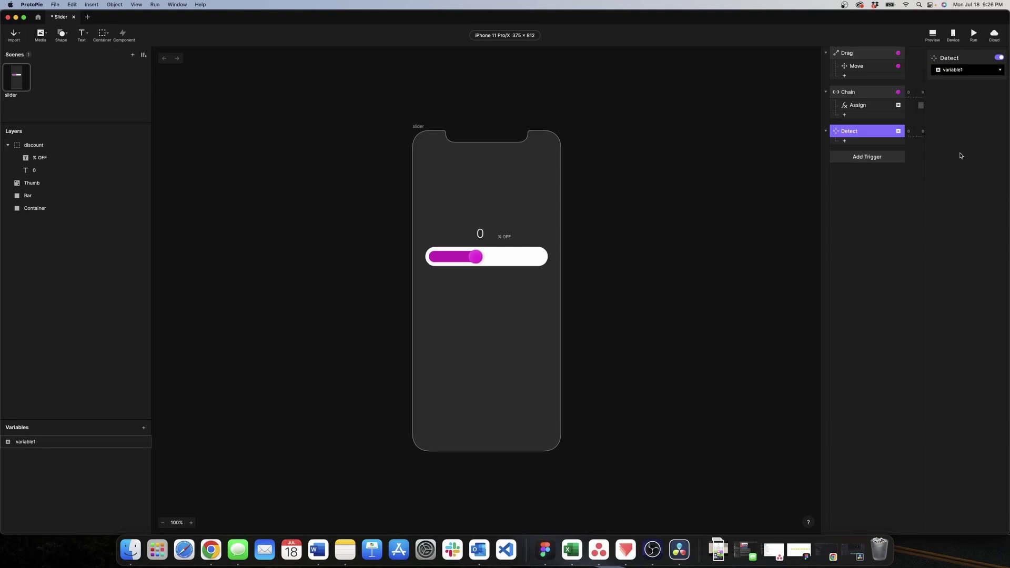
- Add a Text response under Detect targeting the 0 text layer
{"action": "left_click", "coordinate": [846, 142]}
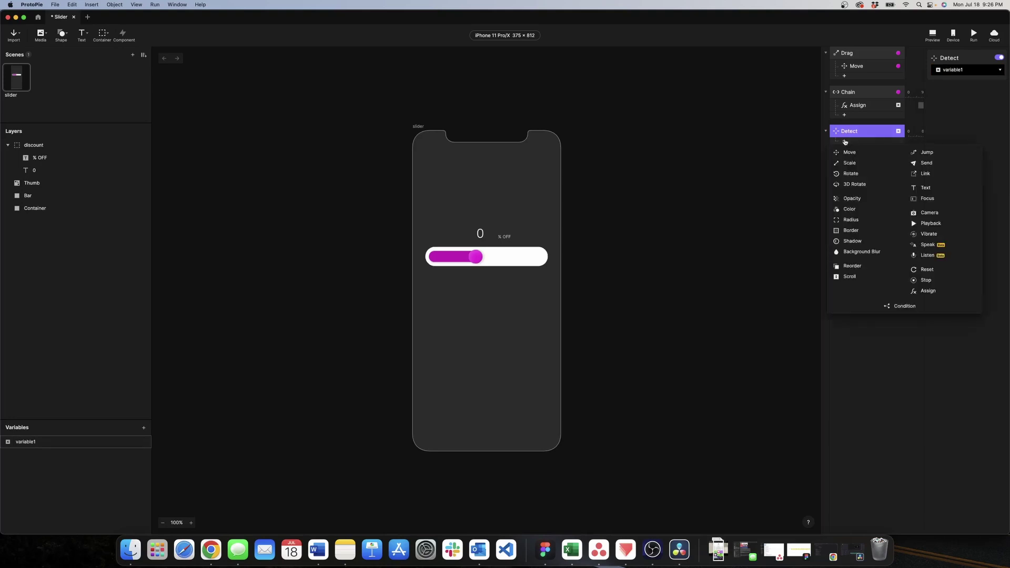
{"action": "left_click", "coordinate": [926, 188]}
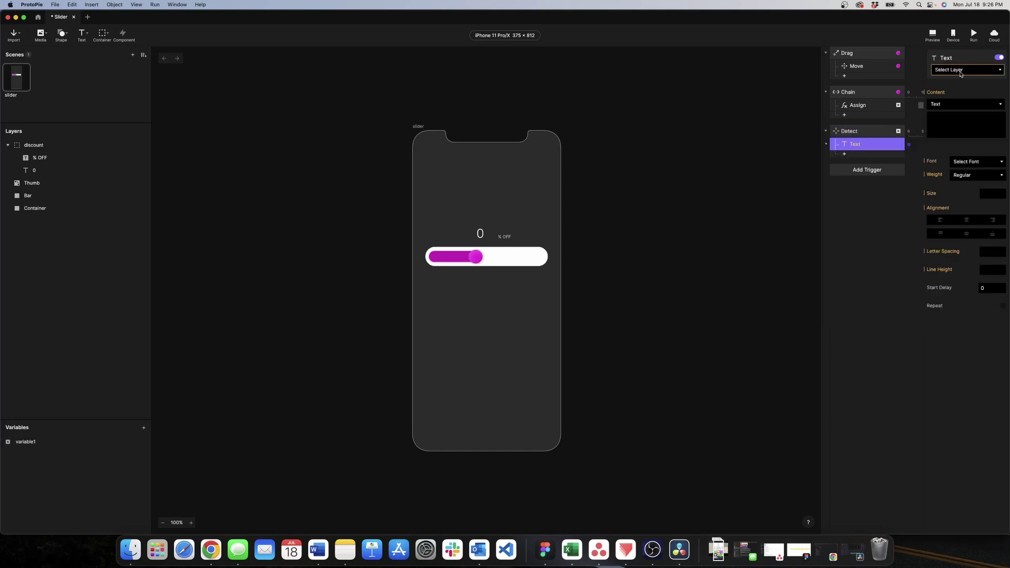
{"action": "left_click", "coordinate": [964, 72]}
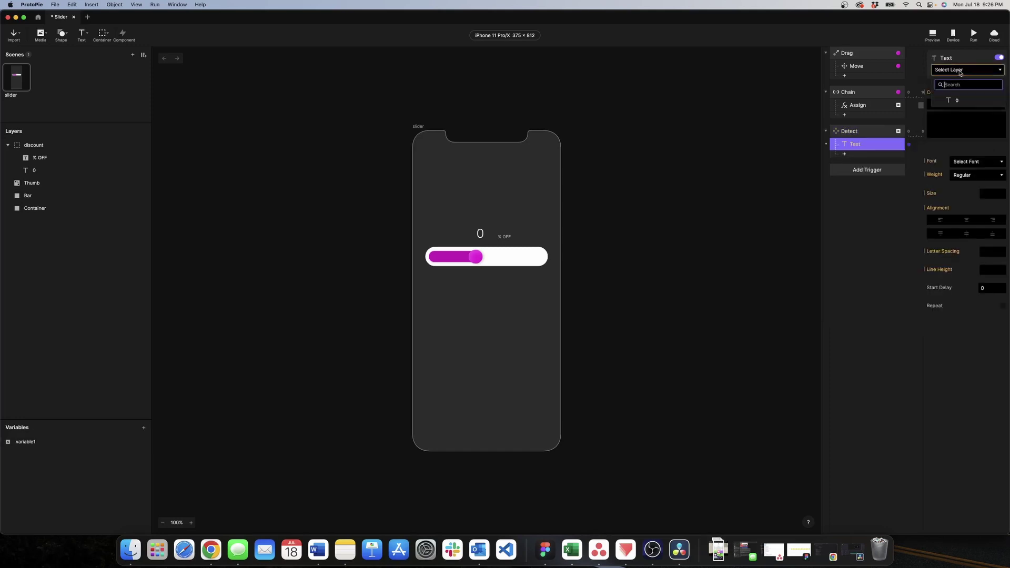
{"action": "left_click", "coordinate": [957, 101]}
- Set the text content to the formula variable1
{"action": "left_click", "coordinate": [956, 103]}
{"action": "left_click", "coordinate": [960, 115]}
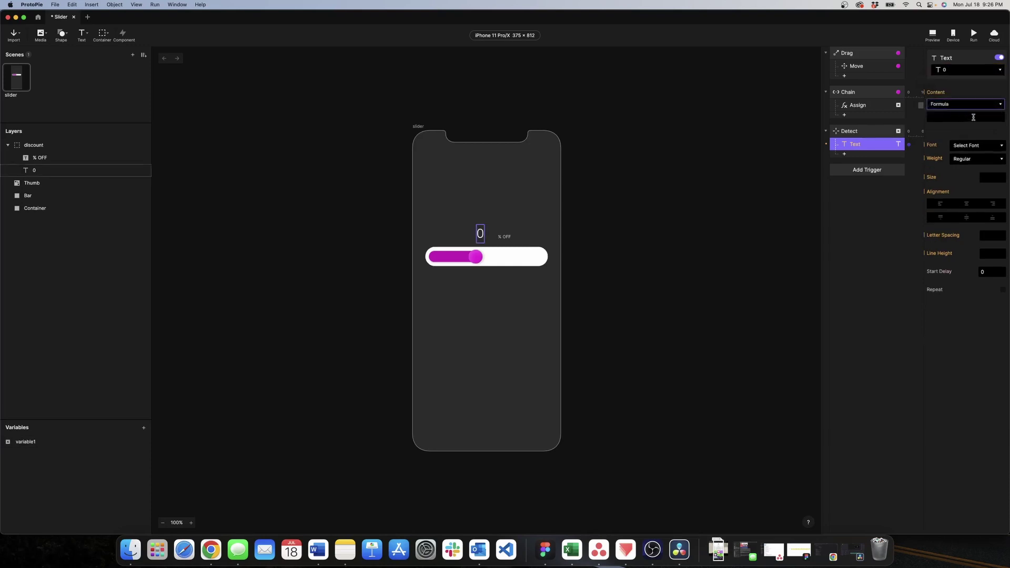
{"action": "left_click", "coordinate": [973, 117]}
{"action": "left_click", "coordinate": [997, 117]}
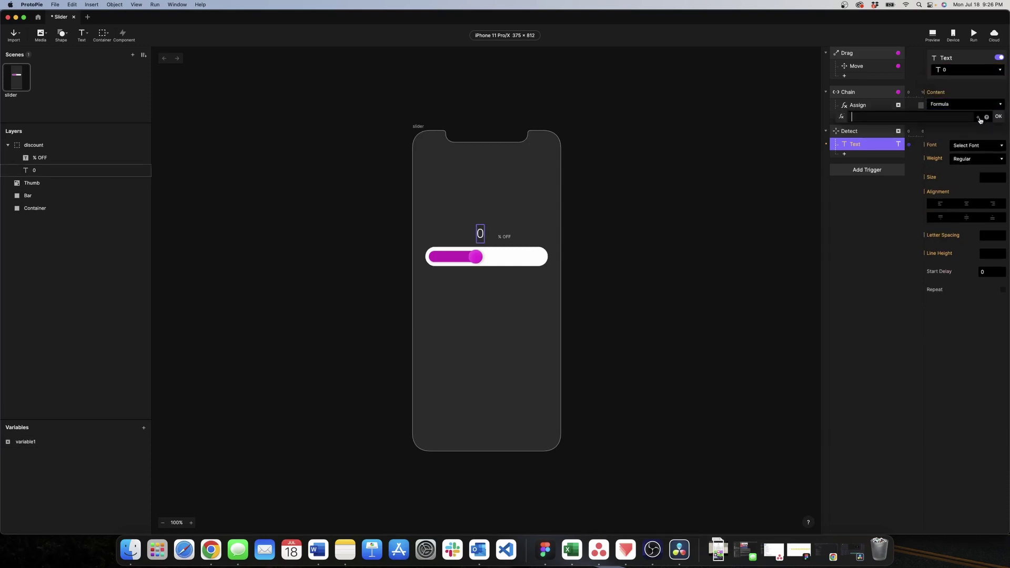
{"action": "type", "text": "vai"}
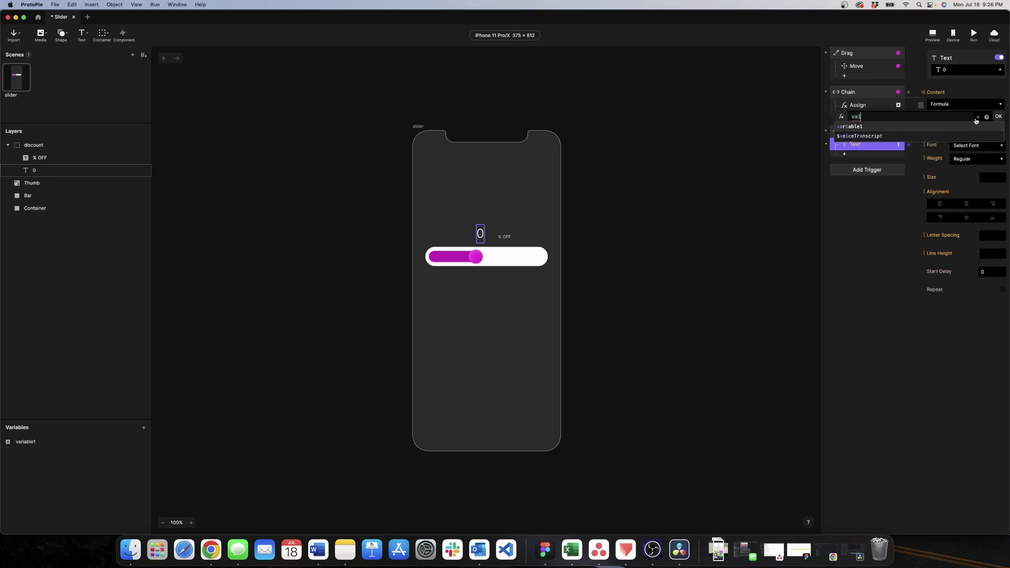
{"action": "left_click", "coordinate": [942, 127]}
{"action": "left_click", "coordinate": [998, 117]}
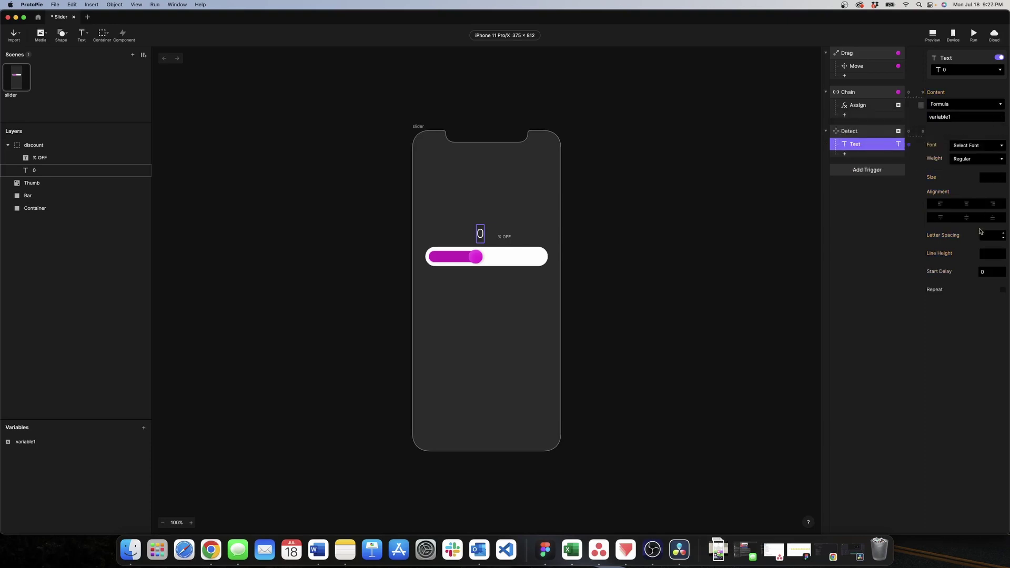
- Preview the slider and drag the thumb to see the unrounded % OFF text update
{"action": "left_click", "coordinate": [935, 40]}
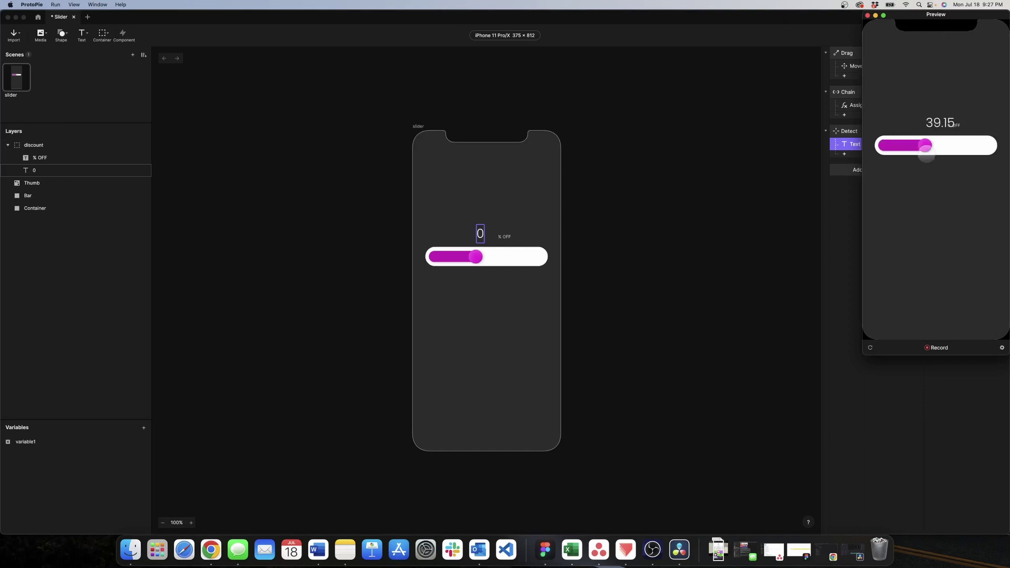
{"action": "mouse_move", "coordinate": [924, 147]}
{"action": "left_mouse_down"}
{"action": "mouse_move", "coordinate": [885, 147]}
{"action": "mouse_move", "coordinate": [974, 150]}
{"action": "mouse_move", "coordinate": [922, 150]}
{"action": "left_mouse_up"}
{"action": "left_click", "coordinate": [867, 16]}
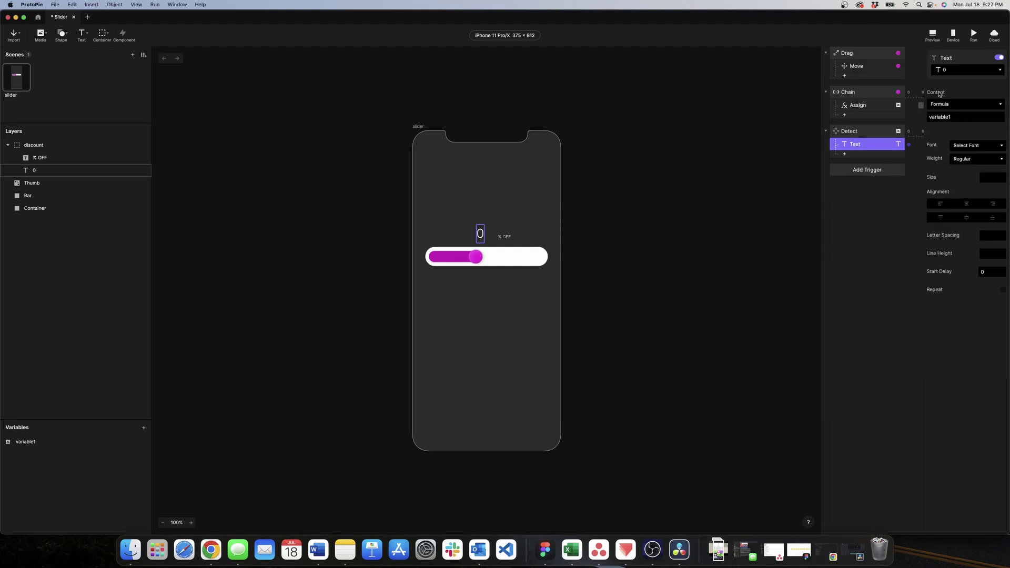
- Change the Text response content formula to round(variable1) and verify the whole-number percentage in preview
{"action": "left_click", "coordinate": [998, 118]}
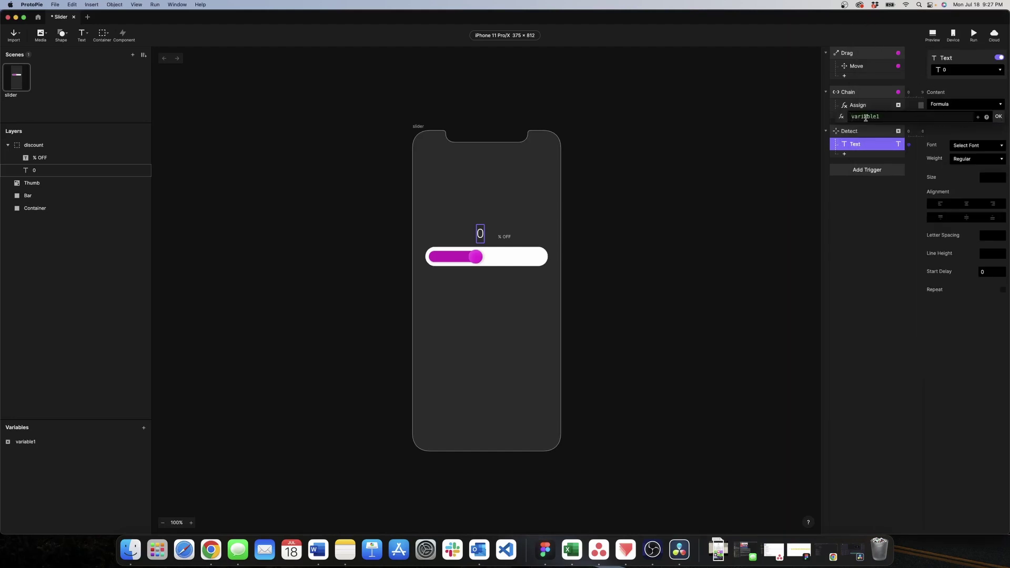
{"action": "type", "text": "round("}
{"action": "key", "text": "End"}
{"action": "type", "text": ")"}
{"action": "left_click", "coordinate": [998, 116]}
{"action": "left_click", "coordinate": [932, 34]}
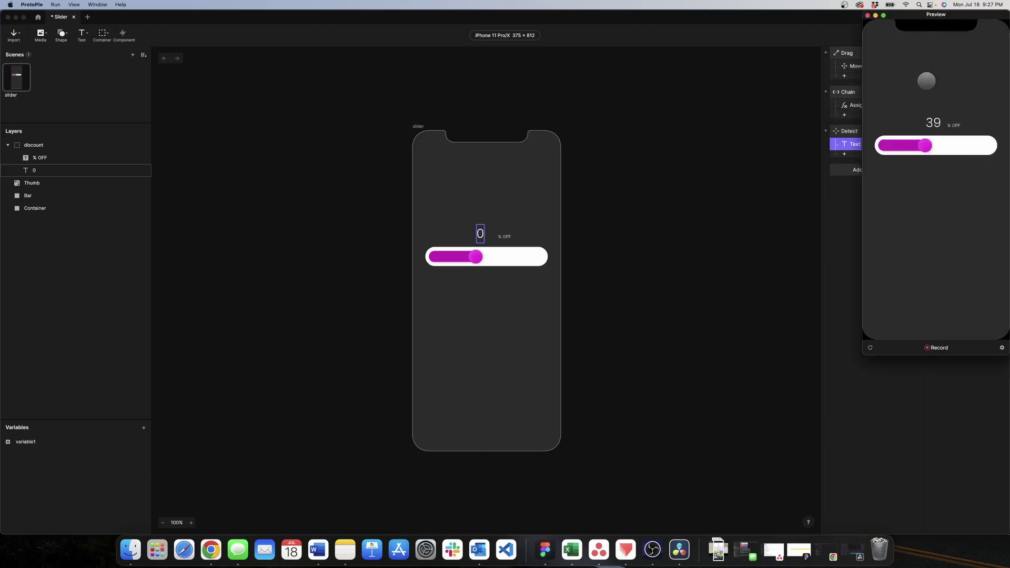
{"action": "mouse_move", "coordinate": [924, 146]}
{"action": "left_mouse_down"}
{"action": "mouse_move", "coordinate": [874, 146]}
{"action": "mouse_move", "coordinate": [983, 146]}
{"action": "mouse_move", "coordinate": [906, 147]}
{"action": "mouse_move", "coordinate": [924, 146]}
{"action": "left_mouse_up"}
- Close the preview and deselect the text layer
{"action": "left_click", "coordinate": [868, 14]}
{"action": "left_click", "coordinate": [663, 168]}
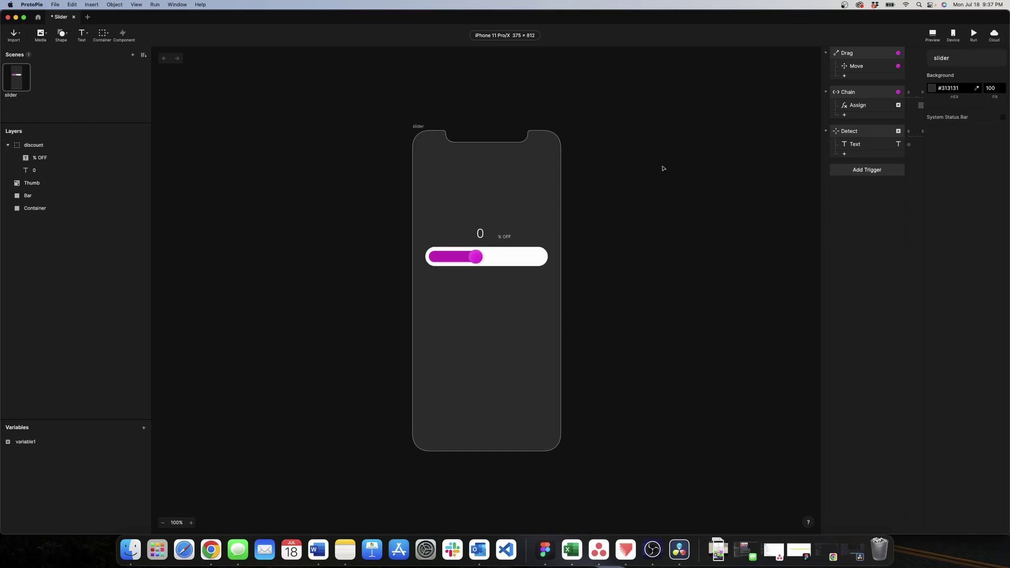
- Add a Scale response to Detect targeting the Bar layer, keeping Scale To by size
{"action": "left_click", "coordinate": [846, 154]}
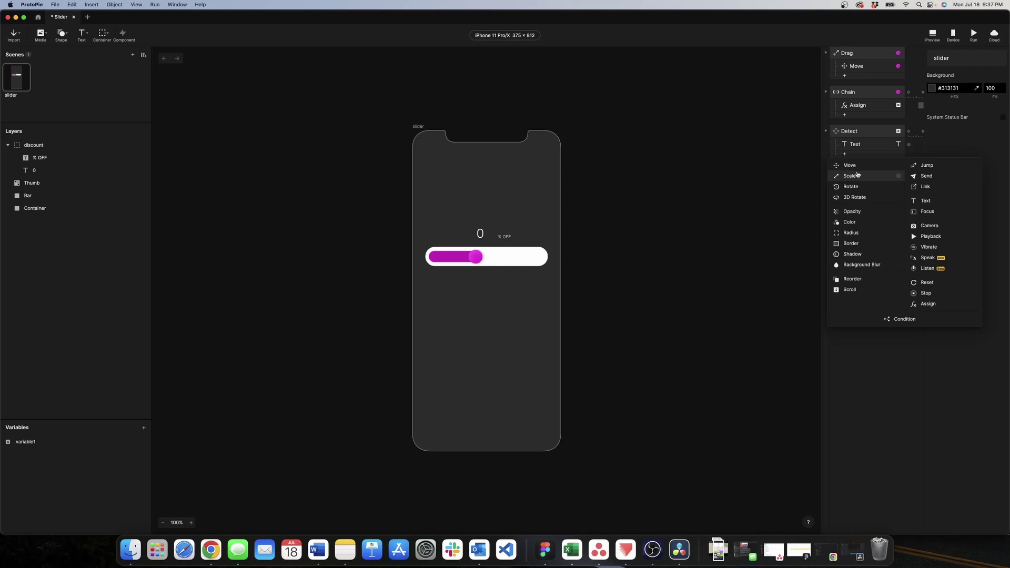
{"action": "left_click", "coordinate": [857, 175]}
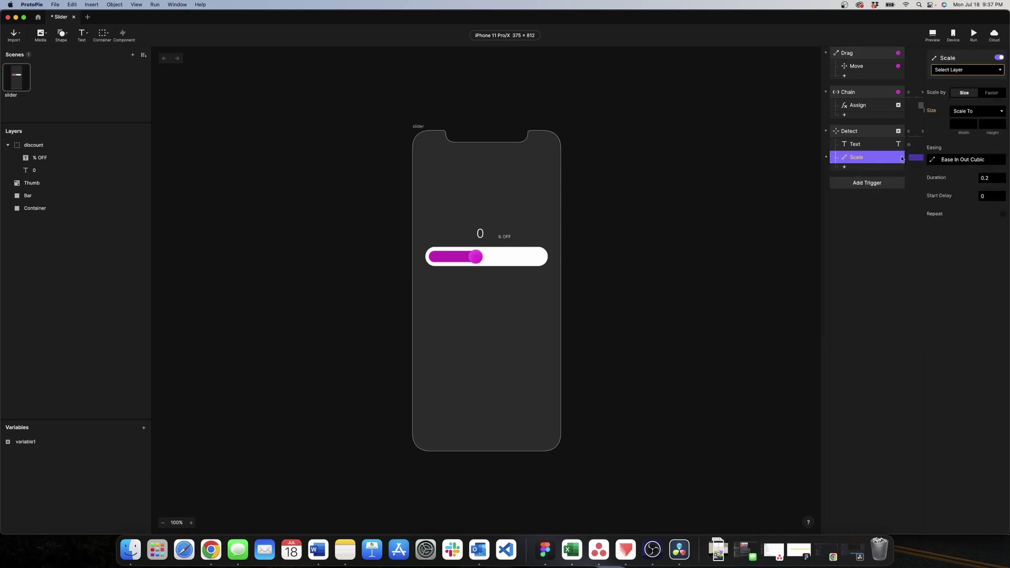
{"action": "left_click", "coordinate": [952, 71]}
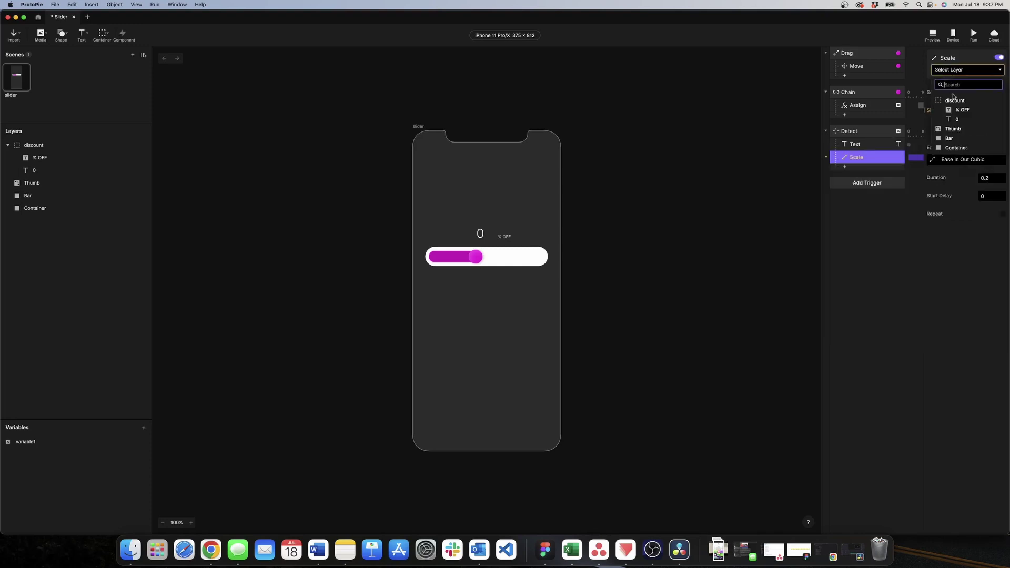
{"action": "left_click", "coordinate": [950, 138]}
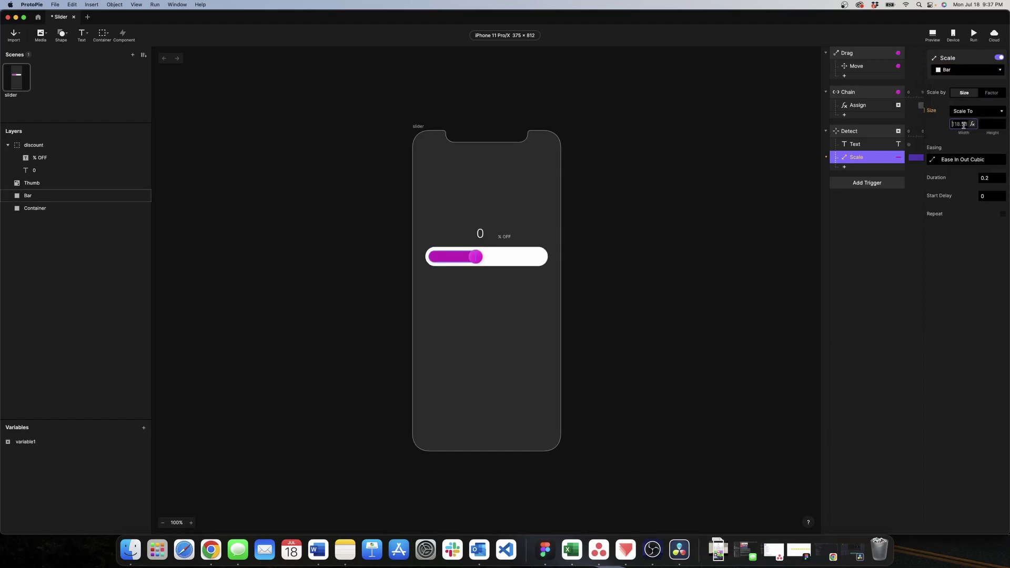
{"action": "left_click", "coordinate": [968, 125]}
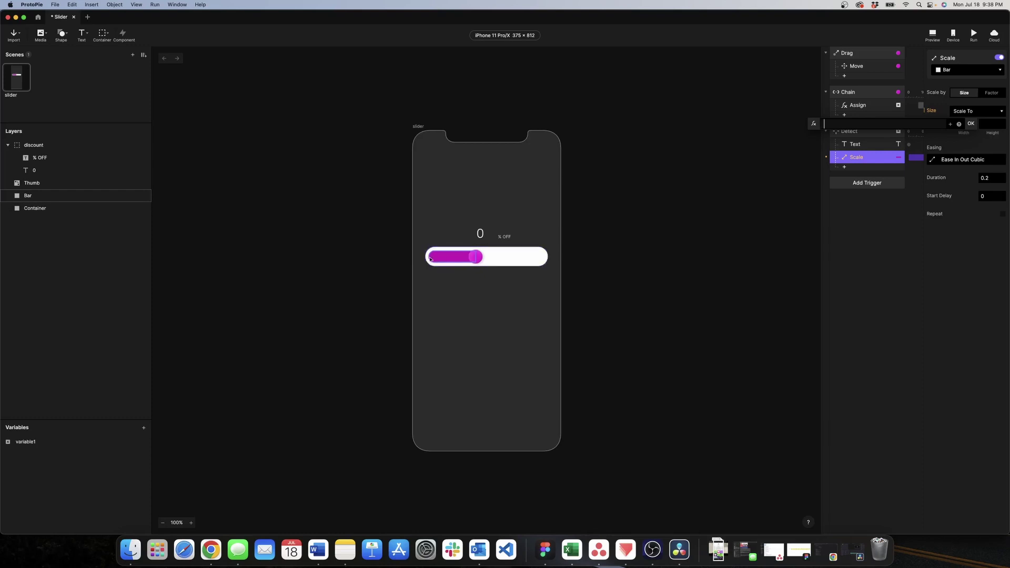
{"action": "key", "text": "Escape"}
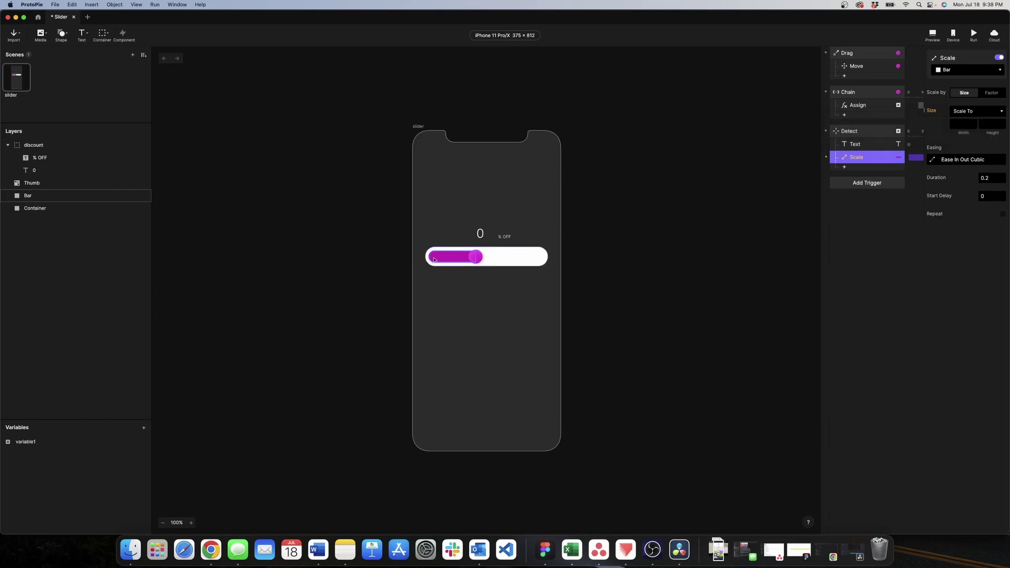
- Check the Bar layer's X position (41), then return to the Scale response
{"action": "left_click", "coordinate": [437, 258]}
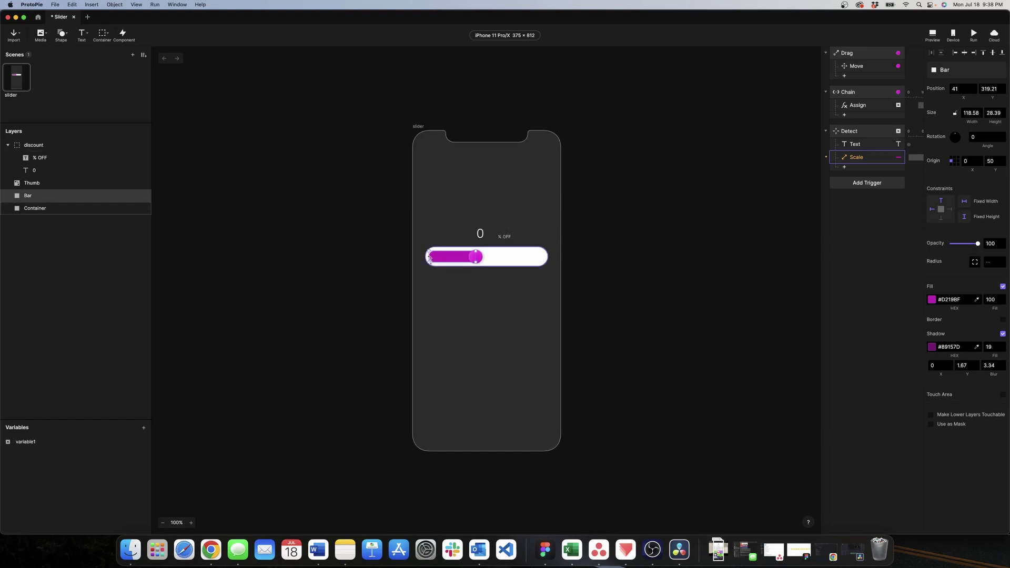
{"action": "left_click", "coordinate": [856, 242]}
{"action": "left_click", "coordinate": [865, 161]}
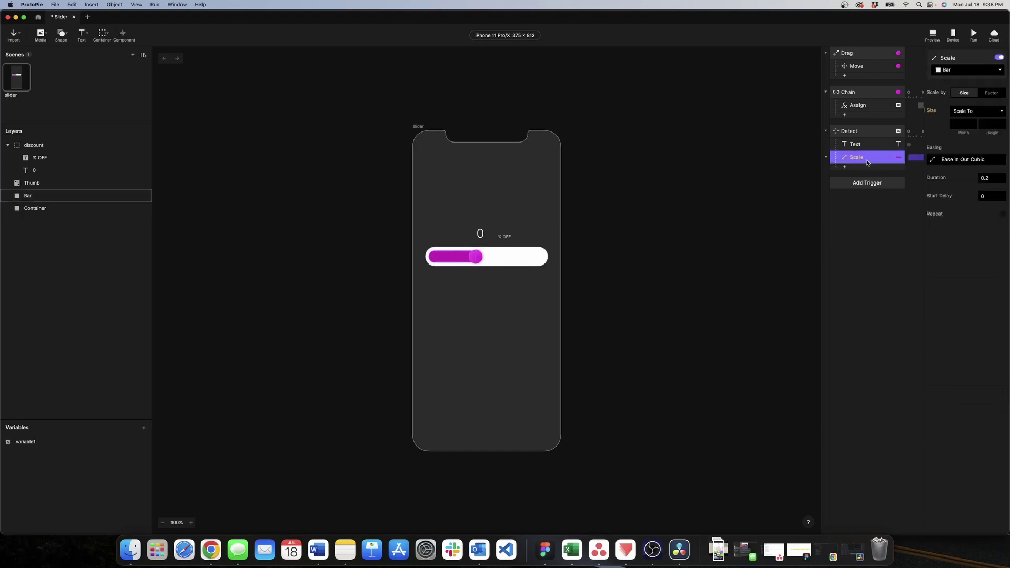
- Enter the Scale width formula Thumb.x - 41
{"action": "left_click", "coordinate": [969, 126]}
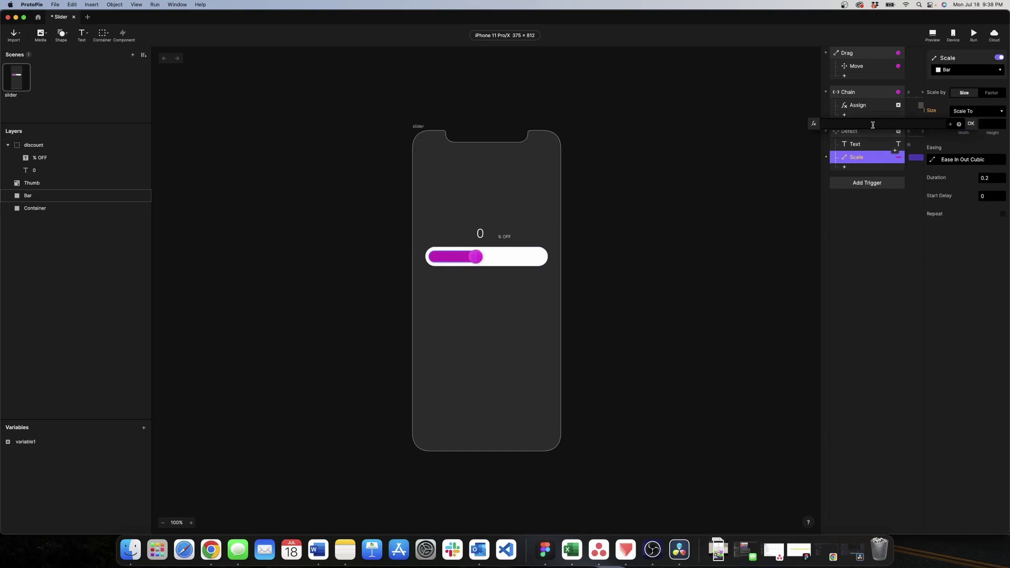
{"action": "left_click", "coordinate": [950, 125]}
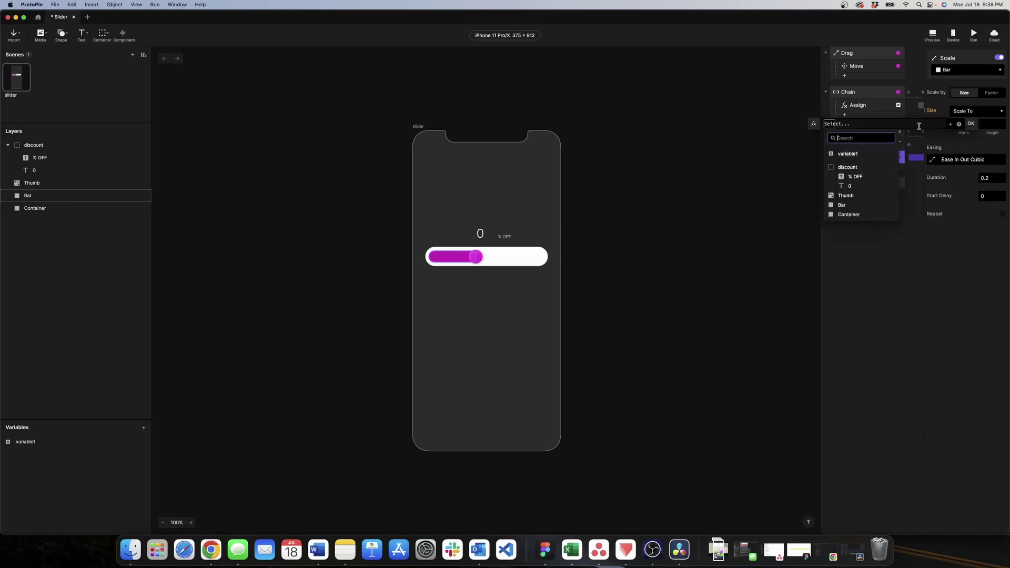
{"action": "left_click", "coordinate": [862, 194]}
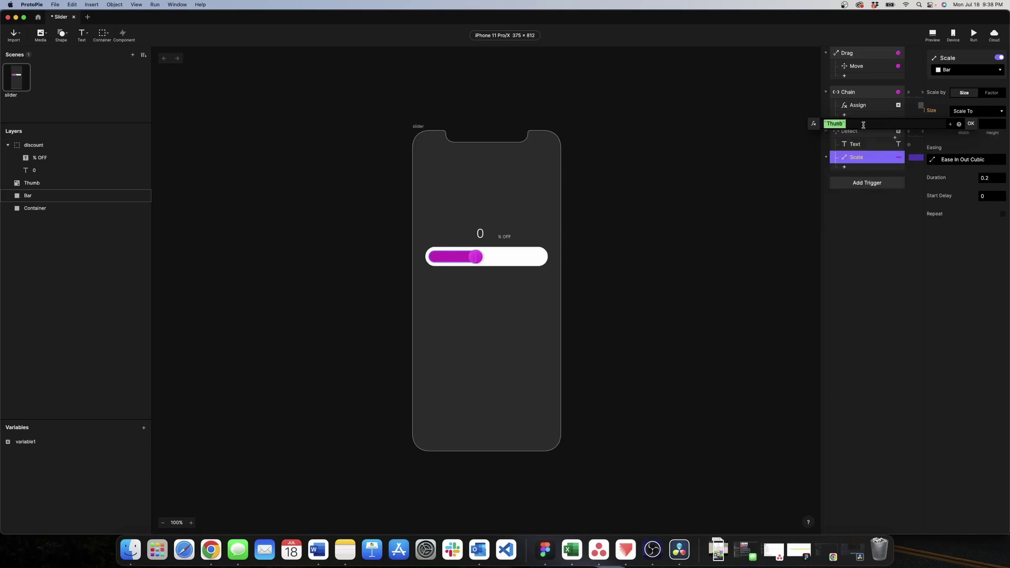
{"action": "type", "text": "."}
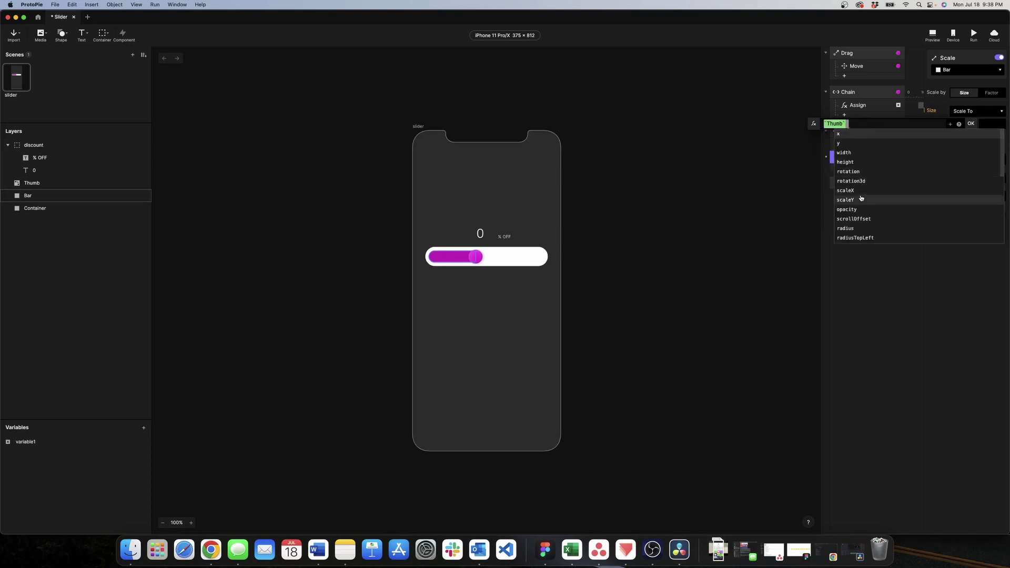
{"action": "left_click", "coordinate": [852, 138]}
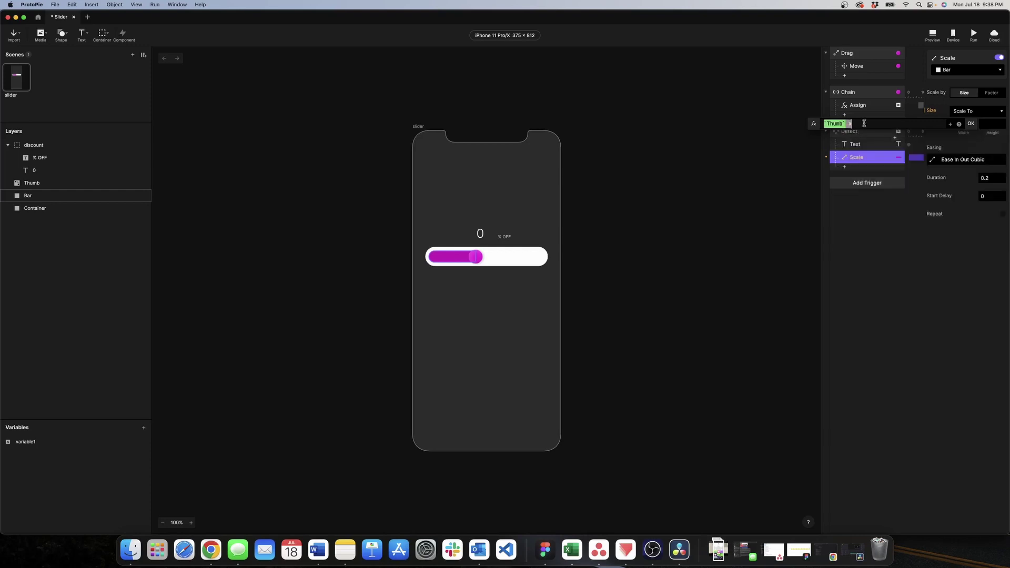
{"action": "type", "text": "- 41"}
- Confirm the width formula and drag the thumb in preview to test the bar width
{"action": "left_click", "coordinate": [970, 124]}
{"action": "left_click", "coordinate": [933, 34]}
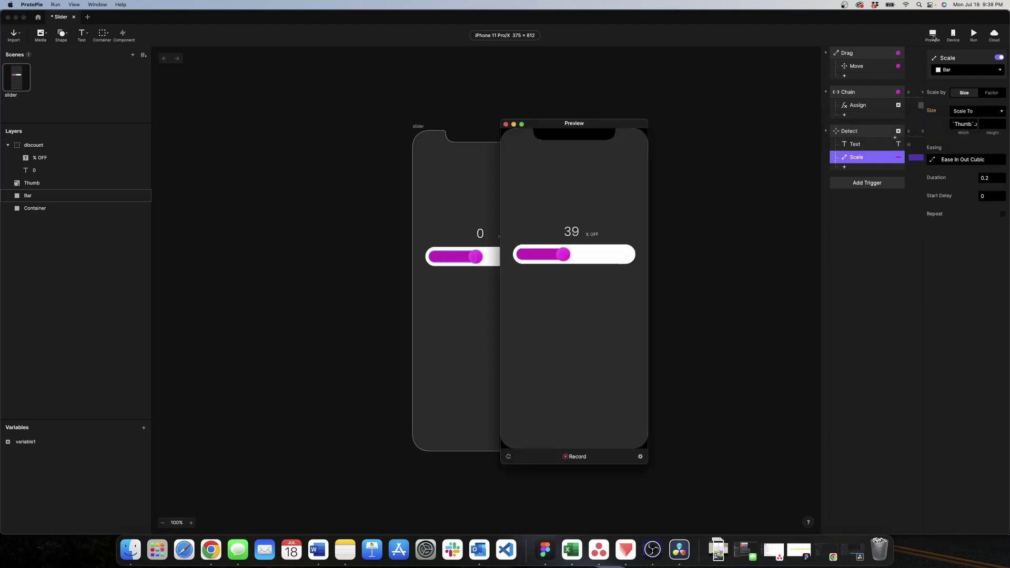
{"action": "left_click_drag", "start_coordinate": [592, 124], "coordinate": [682, 87]}
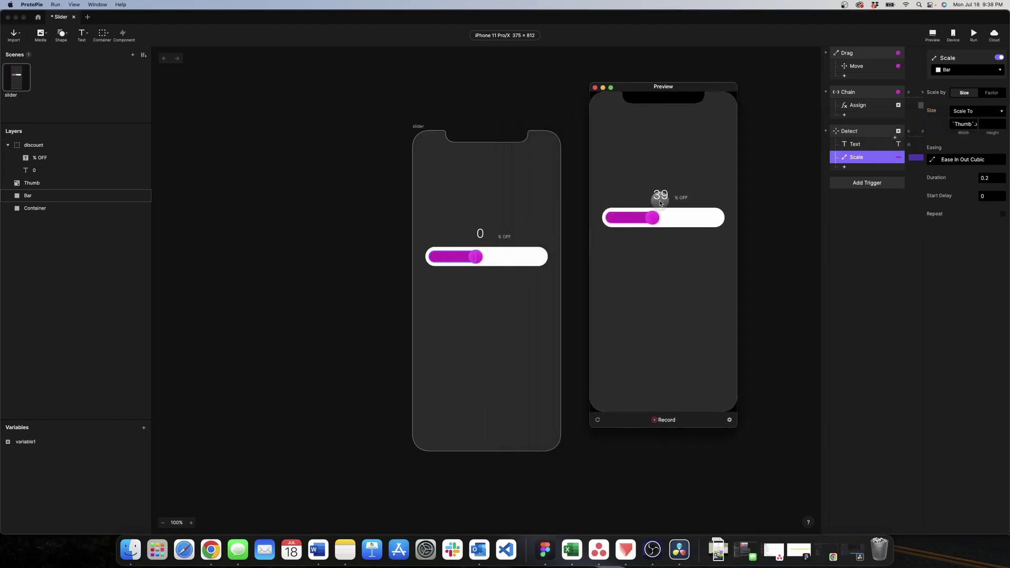
{"action": "mouse_move", "coordinate": [653, 218]}
{"action": "left_mouse_down"}
{"action": "mouse_move", "coordinate": [602, 219]}
{"action": "mouse_move", "coordinate": [712, 220]}
{"action": "mouse_move", "coordinate": [611, 220]}
{"action": "mouse_move", "coordinate": [672, 221]}
{"action": "left_mouse_up"}
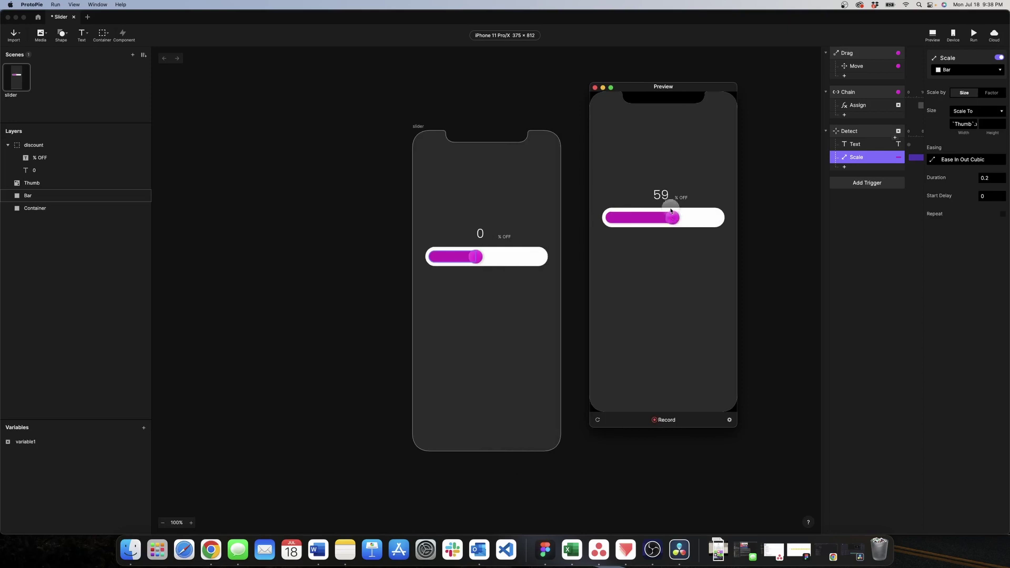
{"action": "left_click", "coordinate": [595, 87]}
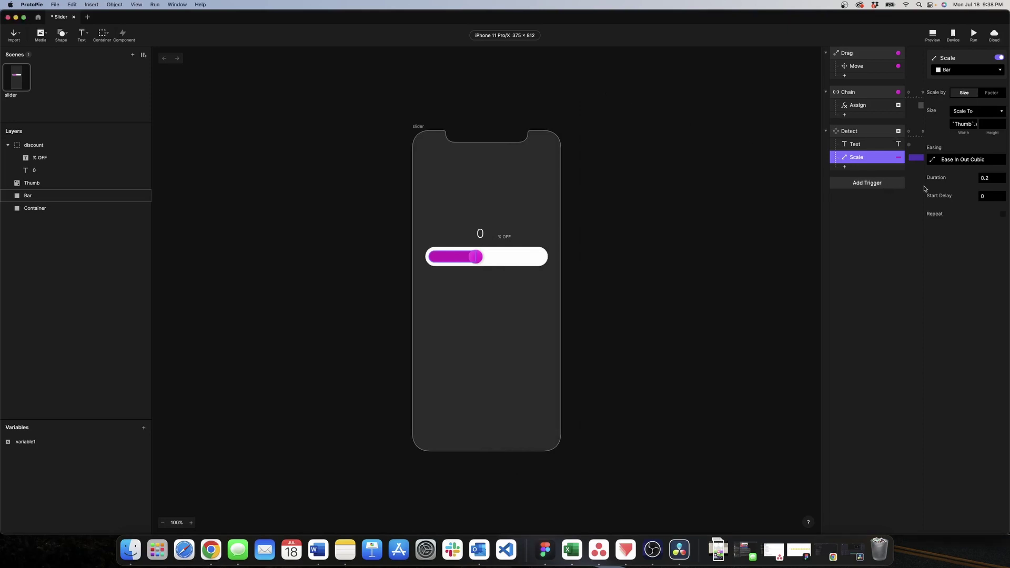
- Set the Scale response duration to 0 and retest the bar from 0 to 100 % OFF
{"action": "left_click", "coordinate": [990, 178]}
{"action": "key", "text": "BackSpace"}
{"action": "left_click", "coordinate": [934, 35]}
{"action": "left_click_drag", "start_coordinate": [630, 217], "coordinate": [661, 218]}
{"action": "left_click", "coordinate": [595, 88]}
{"action": "left_click", "coordinate": [661, 232]}
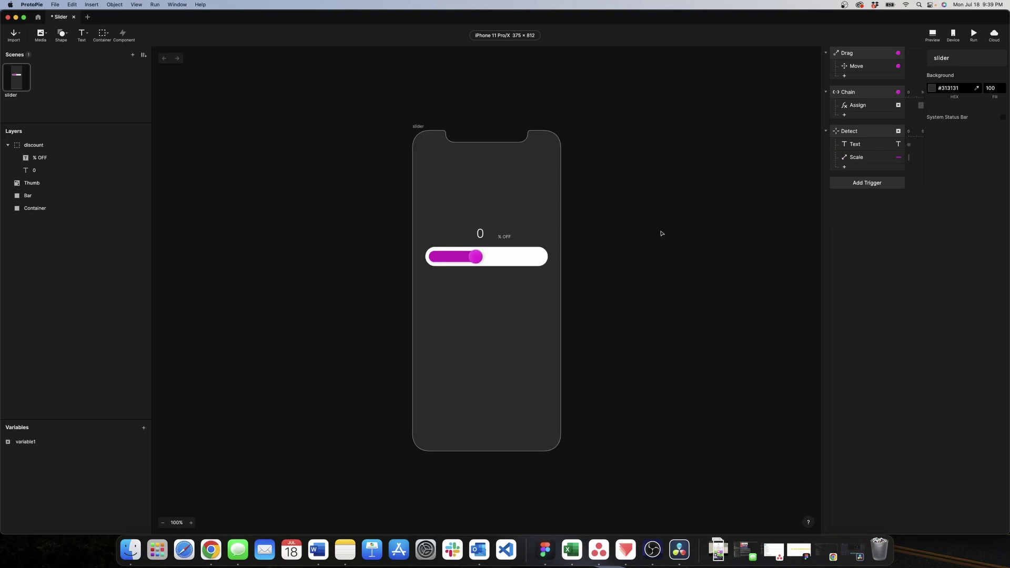